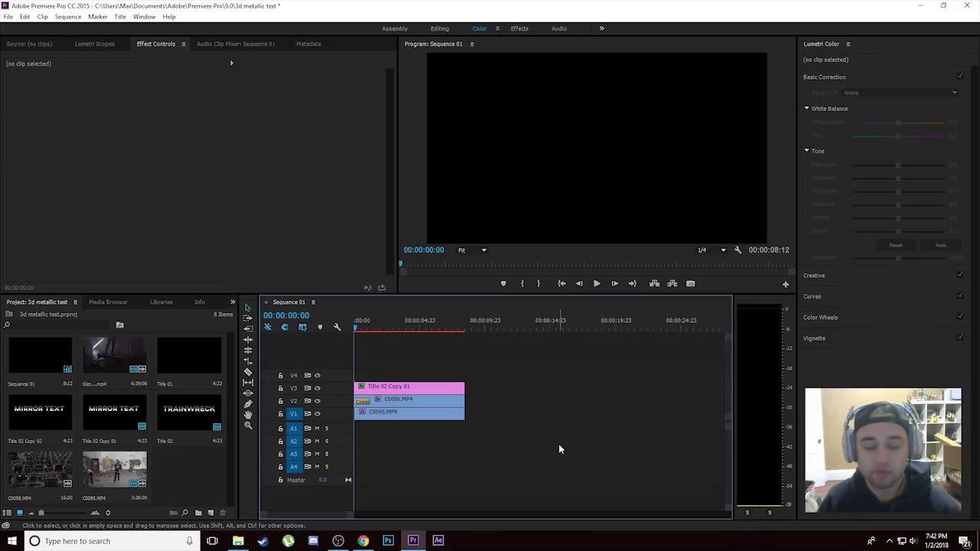
Preview the finished MIRROR TEXT effect over the opening seconds of the sequence
{"action": "left_click", "coordinate": [398, 412]}
{"action": "left_click_drag", "start_coordinate": [354, 336], "coordinate": [394, 335]}
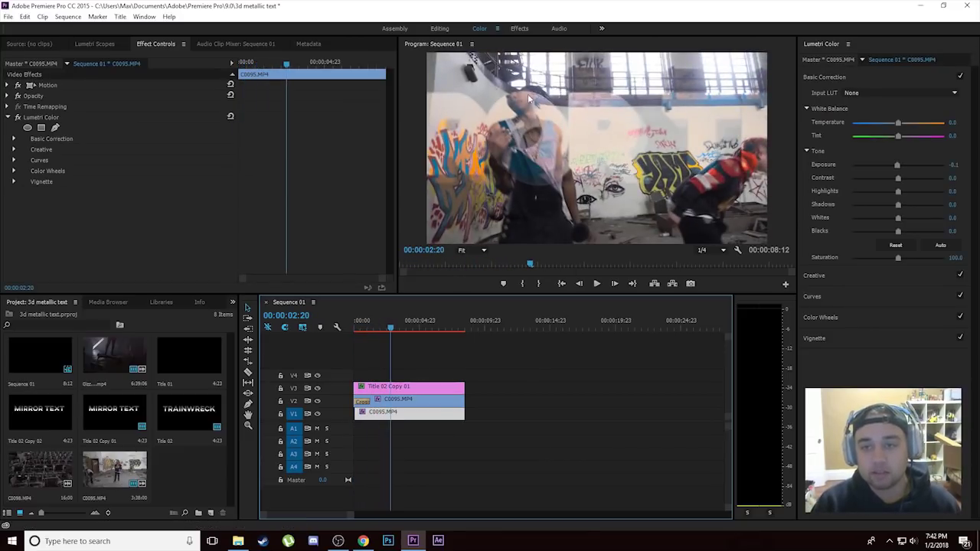
{"action": "left_click_drag", "start_coordinate": [390, 329], "coordinate": [369, 330]}
{"action": "left_click", "coordinate": [520, 403]}
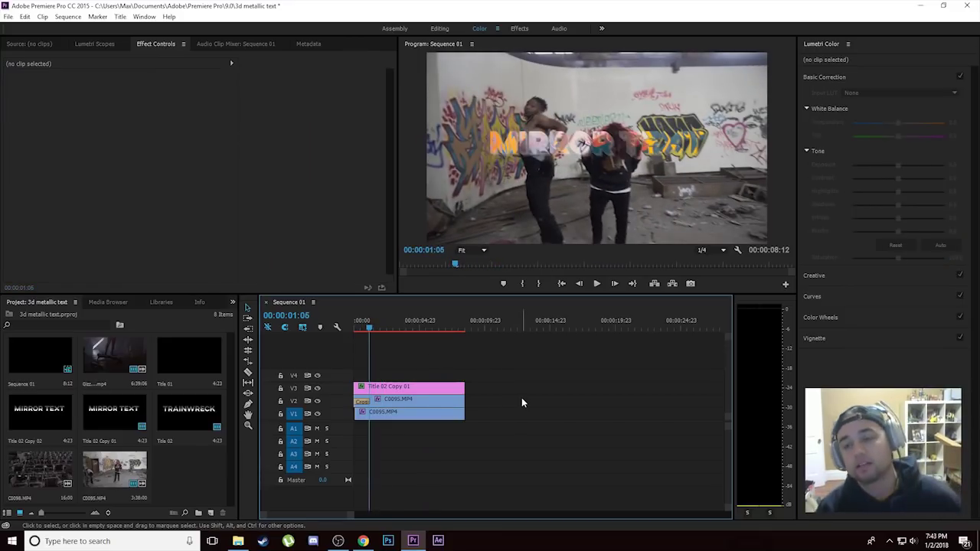
{"action": "key", "text": "alt+Tab"}
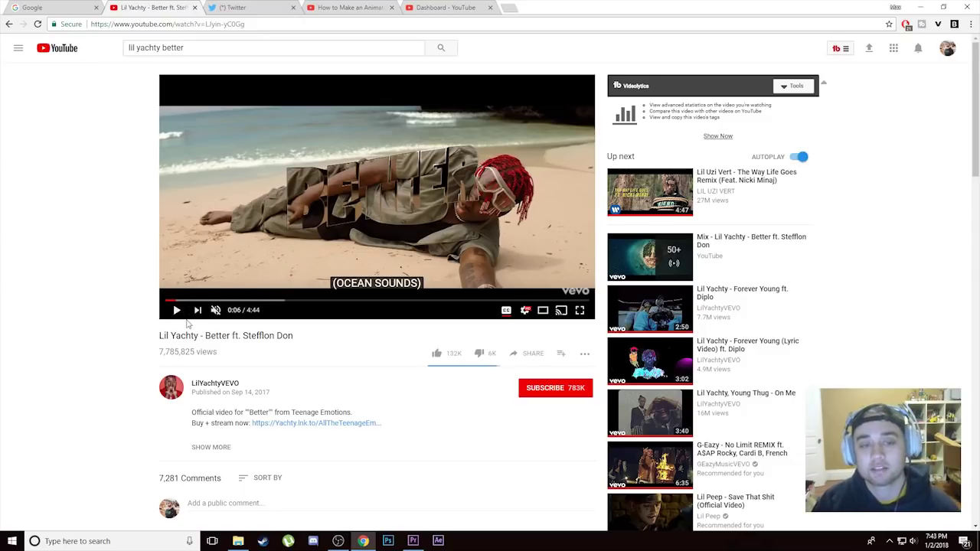
{"action": "left_click", "coordinate": [414, 541]}
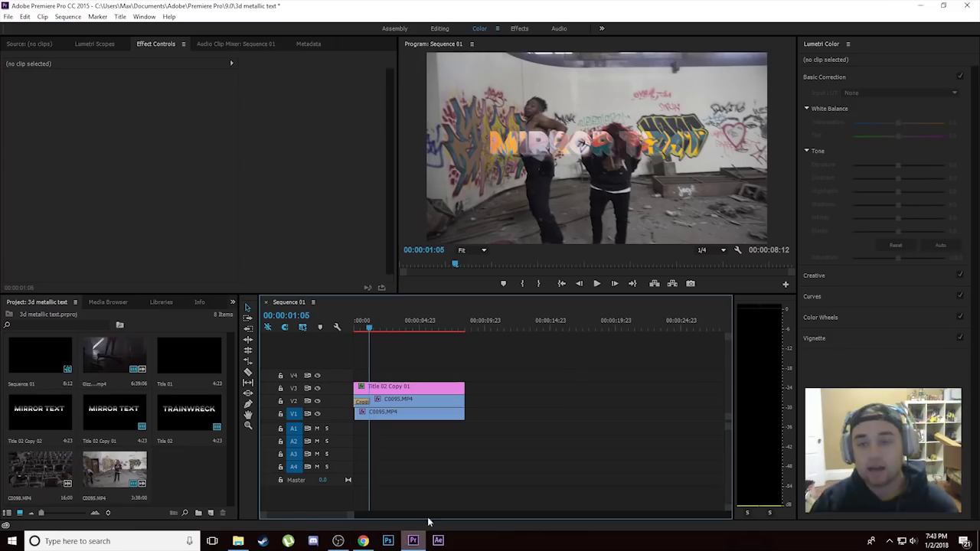
{"action": "left_click_drag", "start_coordinate": [373, 330], "coordinate": [383, 329]}
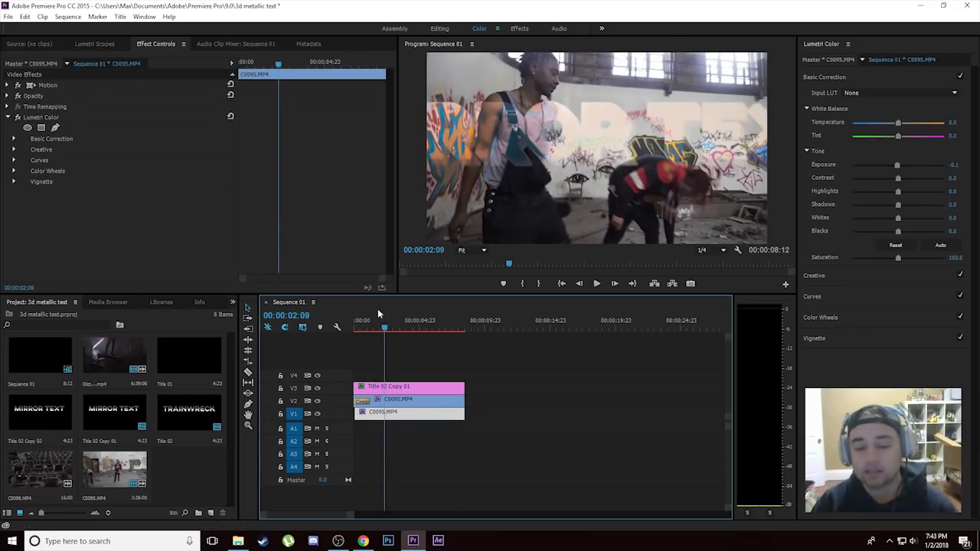
Switch to Chrome and play the BETTER title shot in the Lil Yachty video, pausing to examine the reflective lettering
{"action": "left_click", "coordinate": [362, 537]}
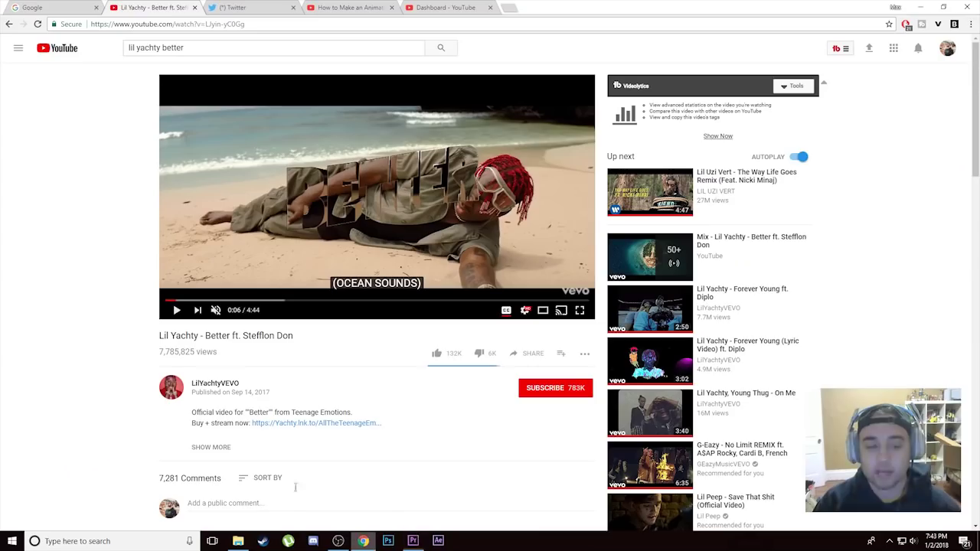
{"action": "left_click", "coordinate": [176, 310]}
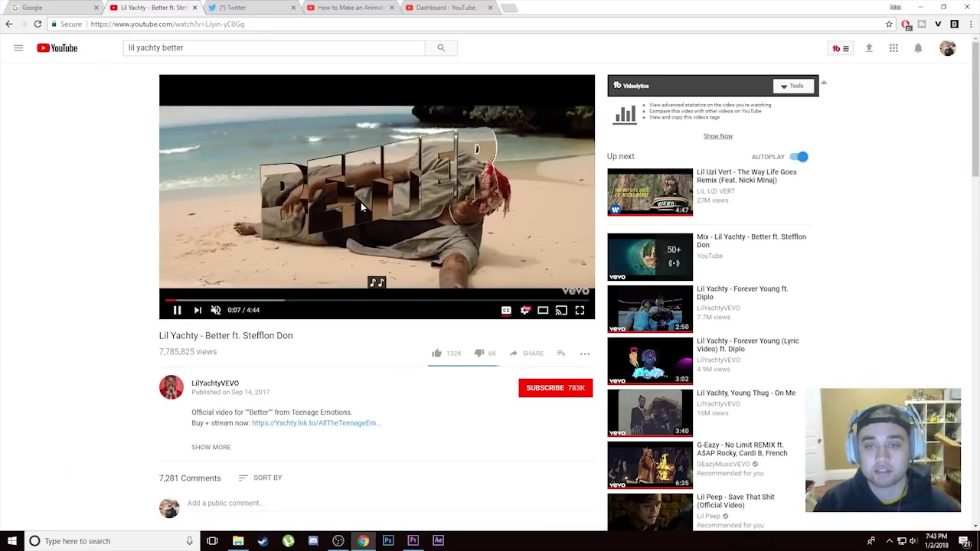
{"action": "left_click", "coordinate": [182, 165]}
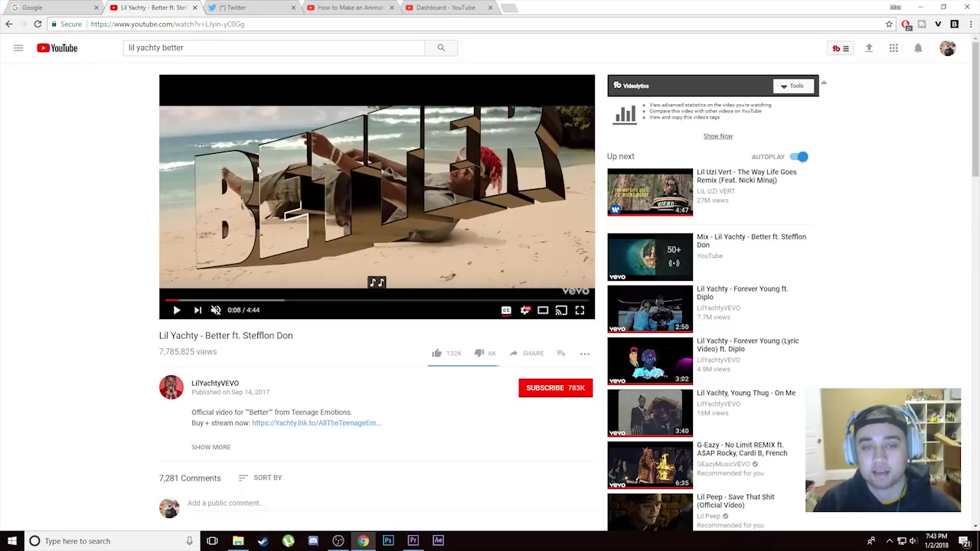
{"action": "left_click", "coordinate": [176, 310]}
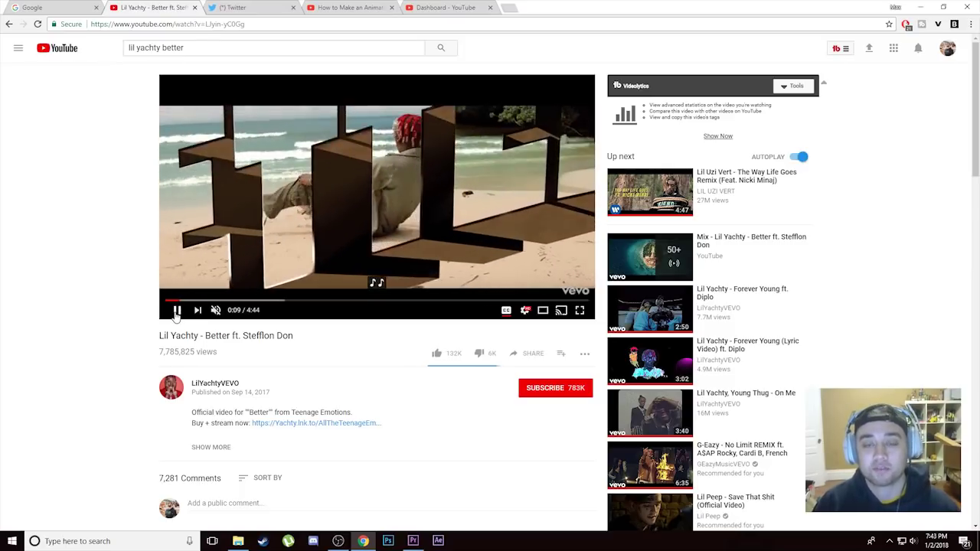
{"action": "left_click", "coordinate": [177, 310]}
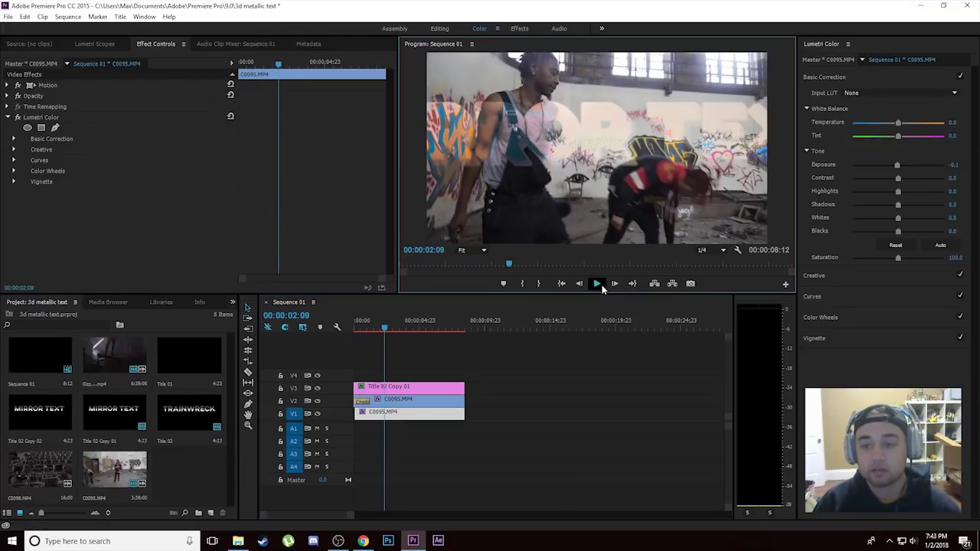
Return to Premiere Pro and play through the example text clip to examine how its lettering fills with footage
{"action": "left_click", "coordinate": [596, 283]}
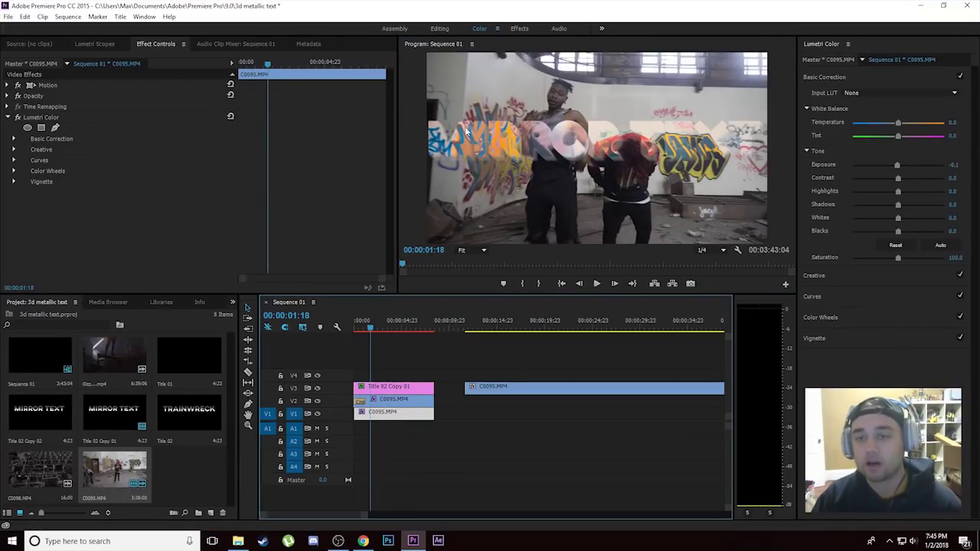
{"action": "key", "text": "space"}
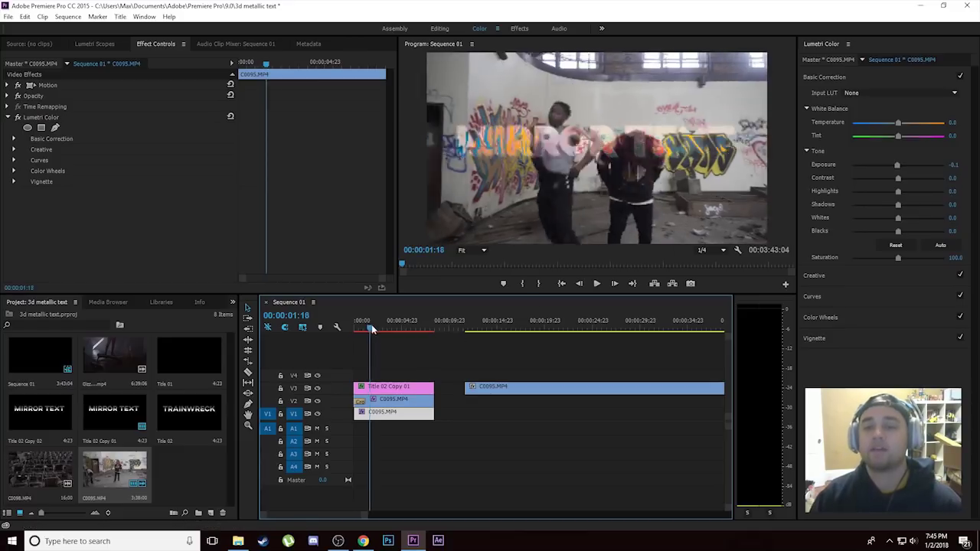
{"action": "key", "text": "space"}
{"action": "key", "text": "space"}
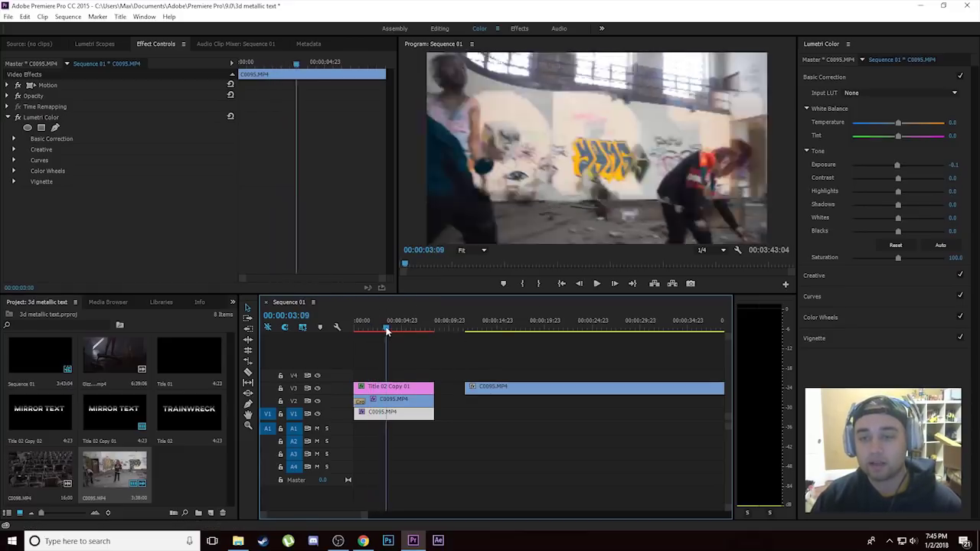
{"action": "left_click_drag", "start_coordinate": [397, 319], "coordinate": [374, 338]}
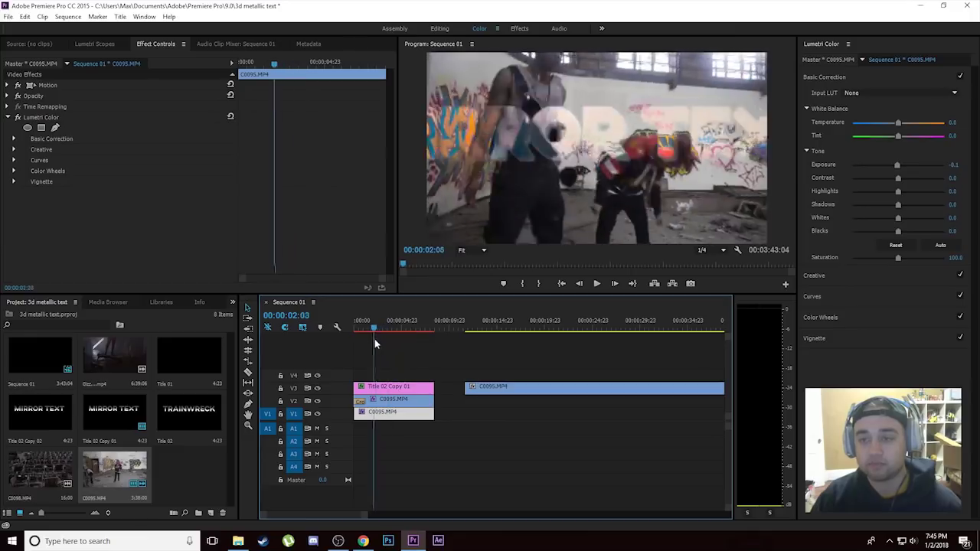
Place the playhead at 00:00:11:23 and move the separate C0095.MP4 clip down from V3 to V1
{"action": "left_click_drag", "start_coordinate": [373, 329], "coordinate": [469, 339]}
{"action": "key", "text": "alt+Down"}
{"action": "key", "text": "alt+Down"}
{"action": "left_click", "coordinate": [501, 402]}
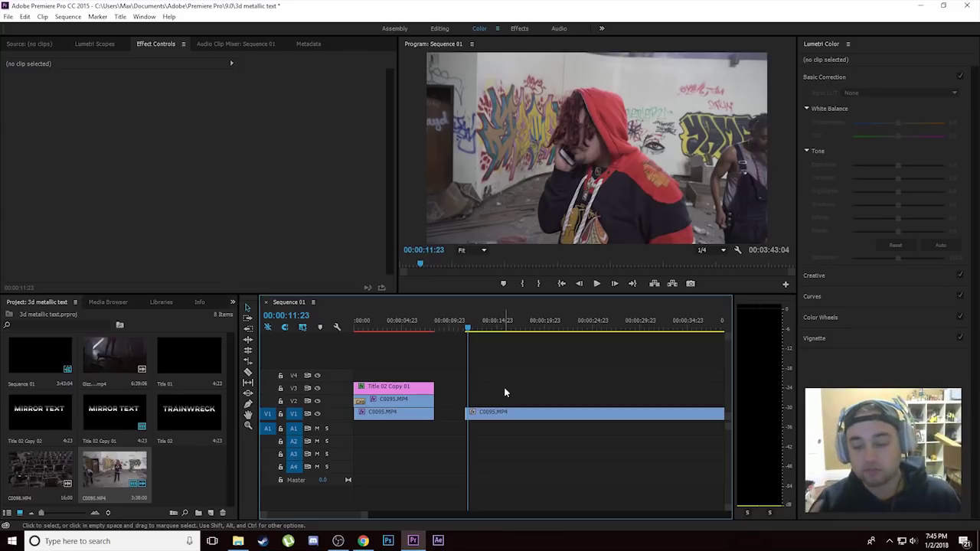
Duplicate the separate C0095.MP4 clip onto V2, directly above the original on V1
{"action": "left_click_drag", "start_coordinate": [511, 421], "coordinate": [506, 404]}
{"action": "left_click", "coordinate": [520, 381]}
{"action": "scroll", "coordinate": [525, 375], "scroll_direction": "up", "scroll_amount": 3}
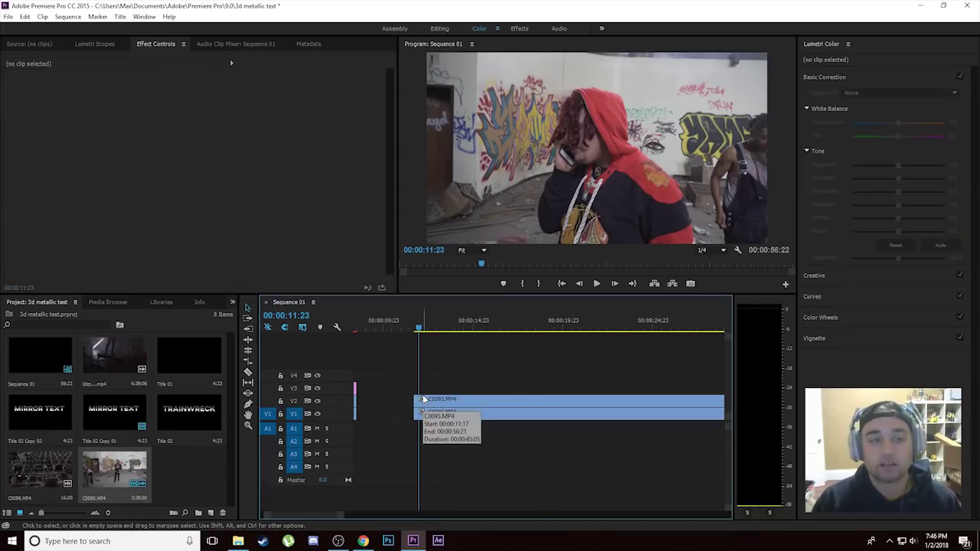
Create a new default still title with a text area reading MIRROR TEXT
{"action": "left_click", "coordinate": [120, 16]}
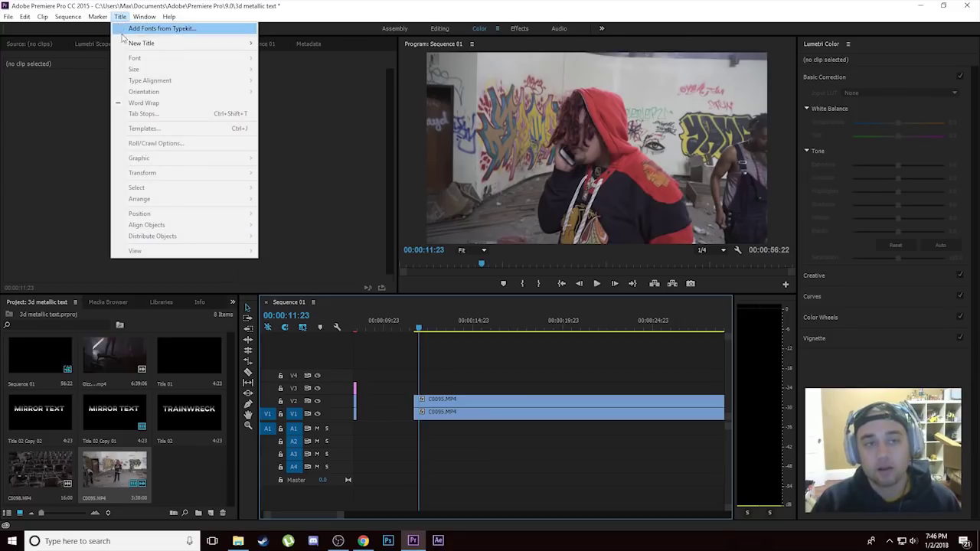
{"action": "mouse_move", "coordinate": [142, 44]}
{"action": "left_click", "coordinate": [284, 44]}
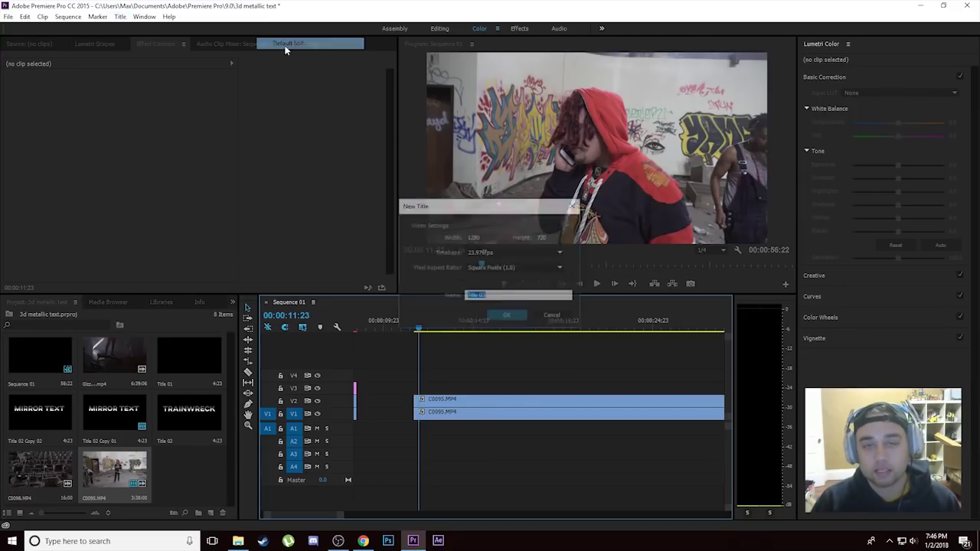
{"action": "left_click", "coordinate": [506, 316]}
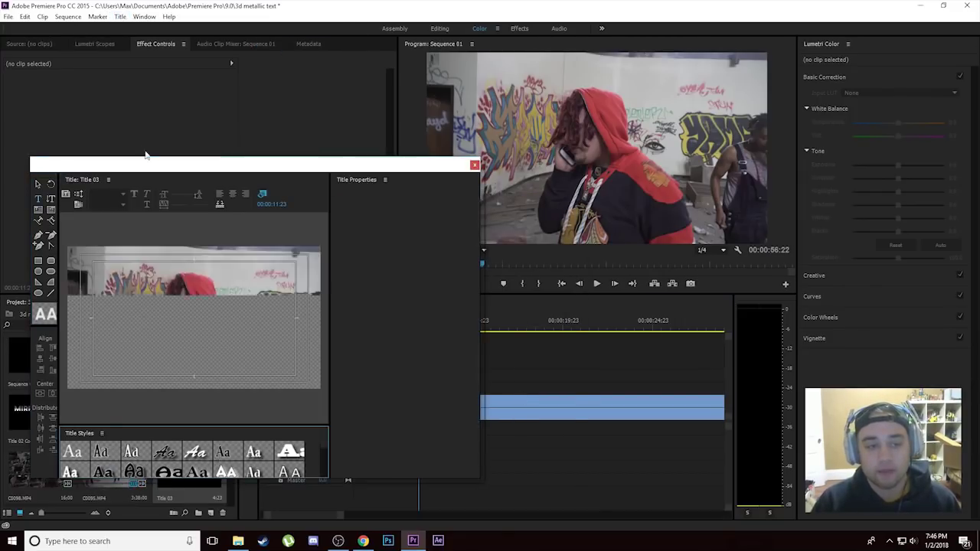
{"action": "left_click", "coordinate": [136, 192]}
{"action": "left_click_drag", "start_coordinate": [191, 264], "coordinate": [406, 367]}
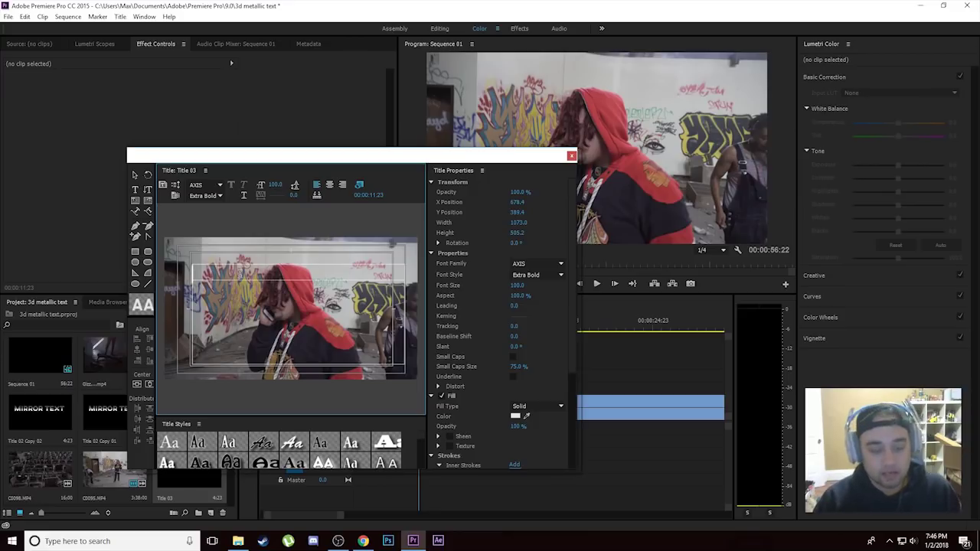
{"action": "type", "text": "MIRROR TEXT"}
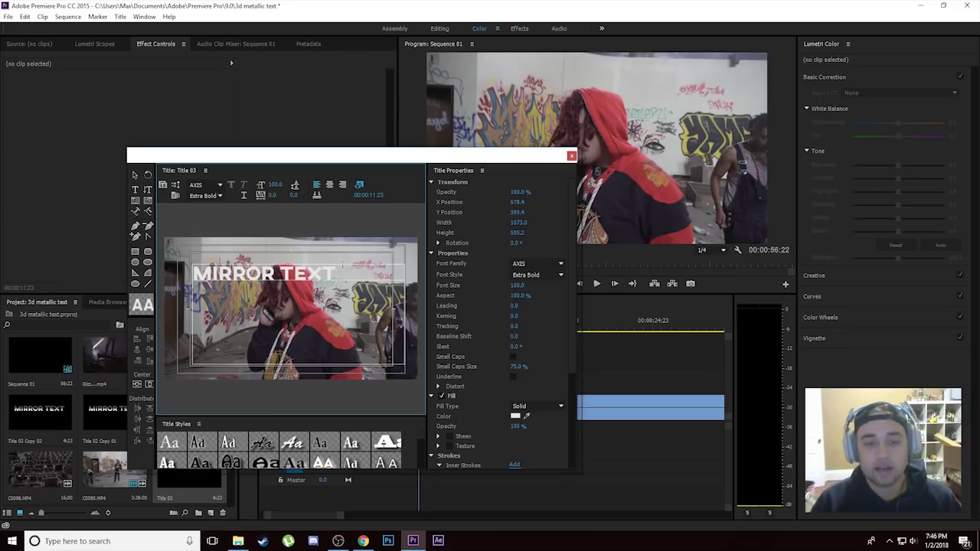
Enlarge the MIRROR TEXT font size to 139, move the text nearer the frame's middle and close the title editor
{"action": "mouse_move", "coordinate": [518, 284]}
{"action": "left_mouse_down"}
{"action": "mouse_move", "coordinate": [545, 285]}
{"action": "mouse_move", "coordinate": [521, 285]}
{"action": "left_mouse_up"}
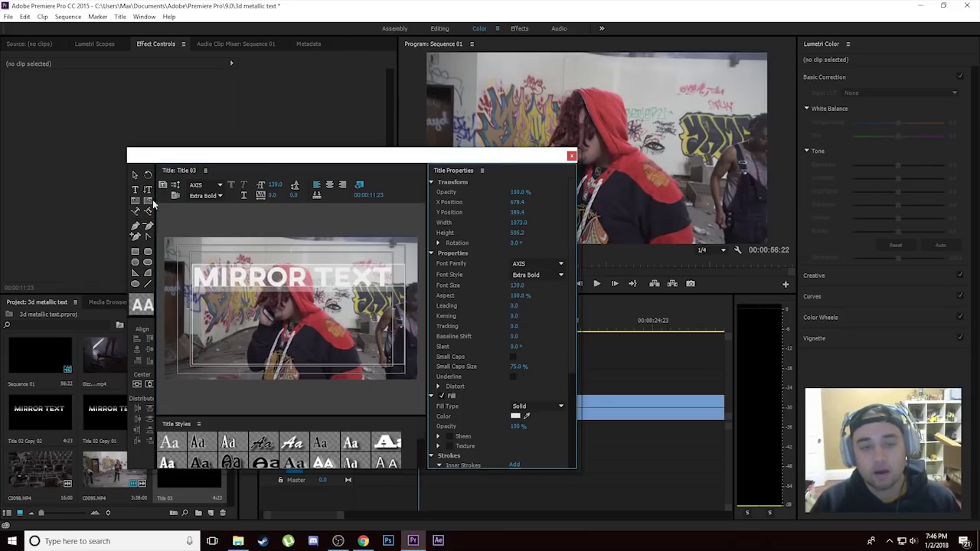
{"action": "left_click", "coordinate": [134, 176]}
{"action": "left_click_drag", "start_coordinate": [233, 301], "coordinate": [231, 319]}
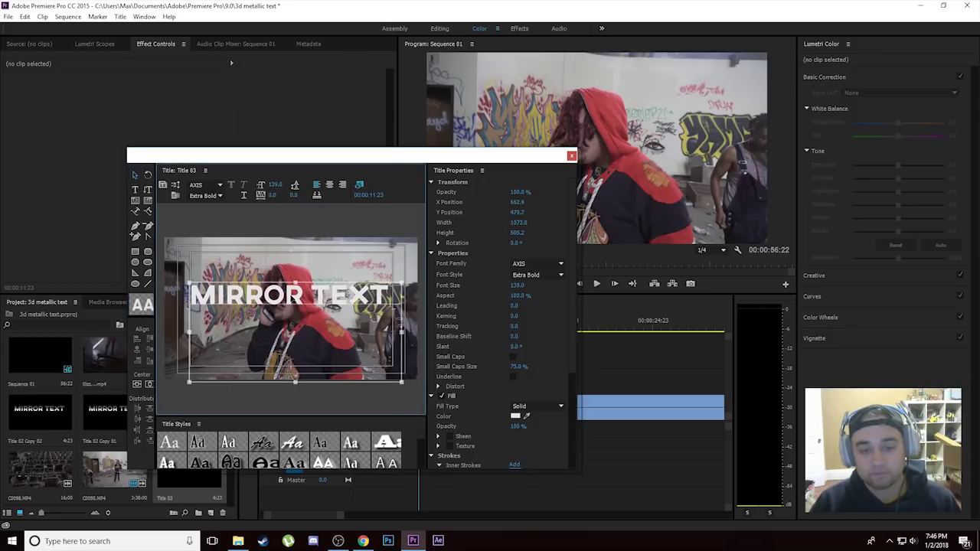
{"action": "left_click", "coordinate": [571, 157]}
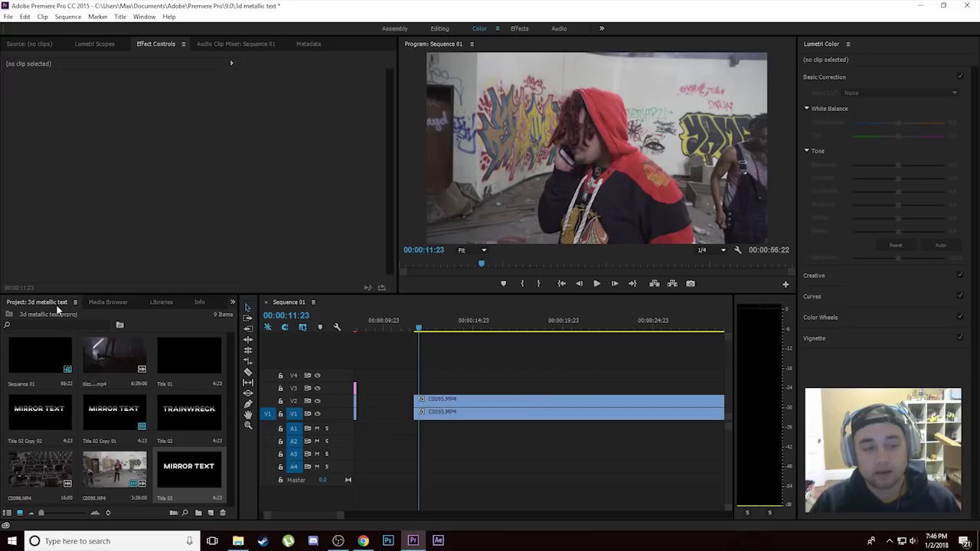
Place the new MIRROR TEXT title on V3 above the two C0095.MP4 clips and extend it over them
{"action": "left_click_drag", "start_coordinate": [178, 483], "coordinate": [666, 389]}
{"action": "key", "text": "minus"}
{"action": "key", "text": "minus"}
{"action": "key", "text": "equal"}
{"action": "key", "text": "equal"}
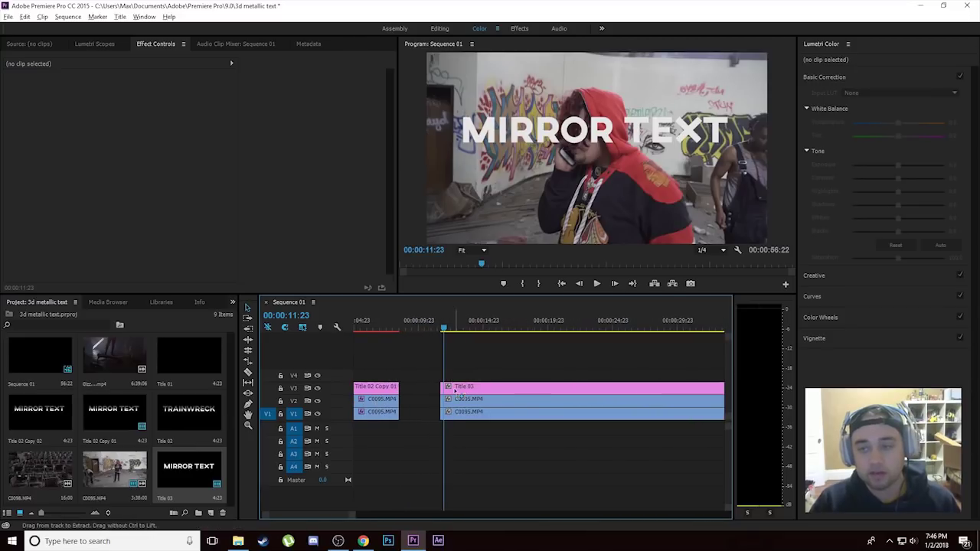
{"action": "key", "text": "minus"}
{"action": "key", "text": "equal"}
{"action": "key", "text": "equal"}
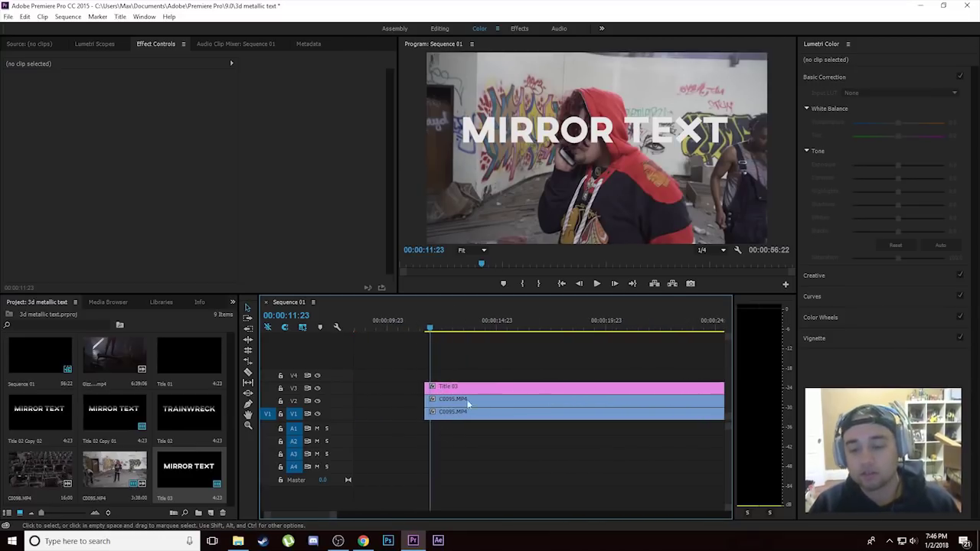
{"action": "left_click", "coordinate": [457, 388]}
{"action": "left_click", "coordinate": [507, 359]}
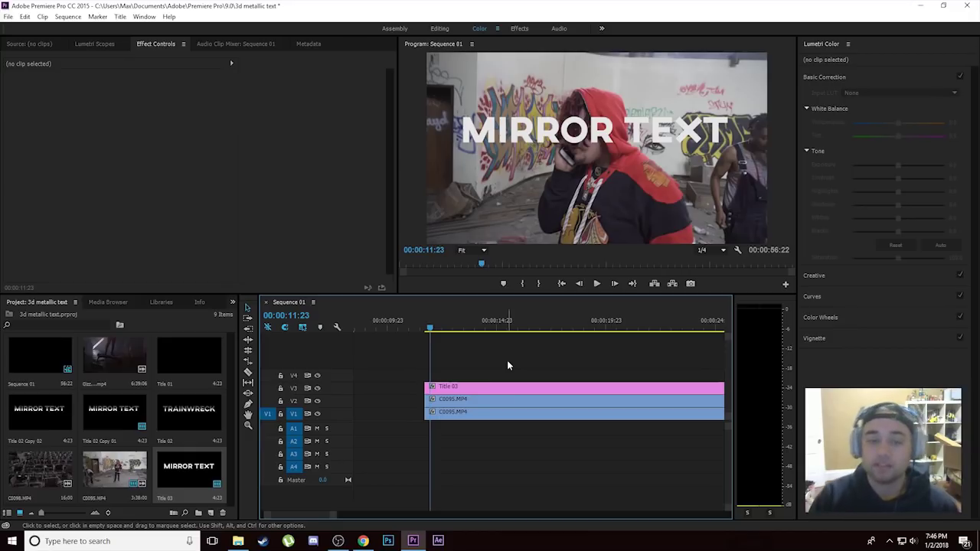
Search the effects for "matte" and apply Track Matte Key to the C0095.MP4 clip on V2
{"action": "left_click", "coordinate": [232, 303]}
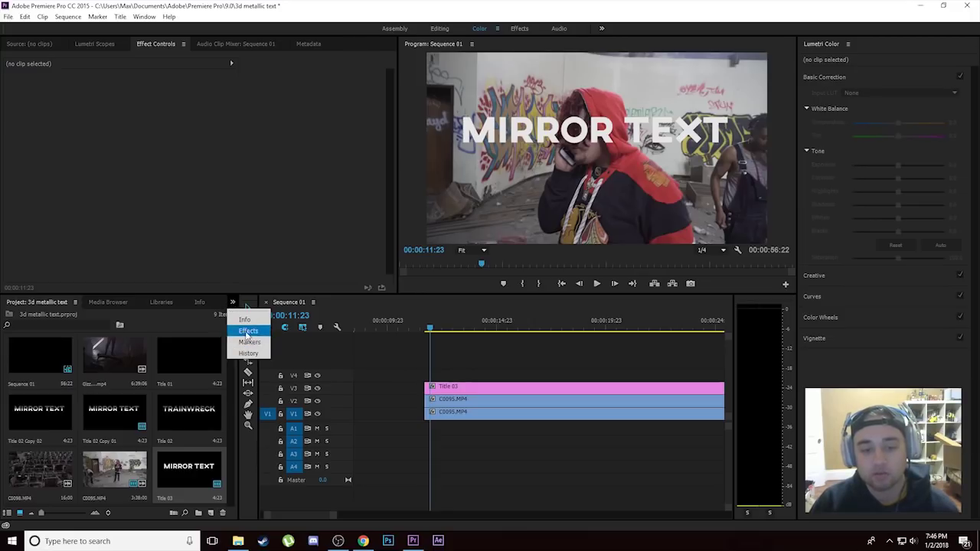
{"action": "left_click", "coordinate": [247, 331]}
{"action": "left_click", "coordinate": [42, 314]}
{"action": "type", "text": "metall"}
{"action": "key", "text": "BackSpace"}
{"action": "key", "text": "BackSpace"}
{"action": "key", "text": "BackSpace"}
{"action": "key", "text": "BackSpace"}
{"action": "key", "text": "BackSpace"}
{"action": "key", "text": "BackSpace"}
{"action": "type", "text": "matte"}
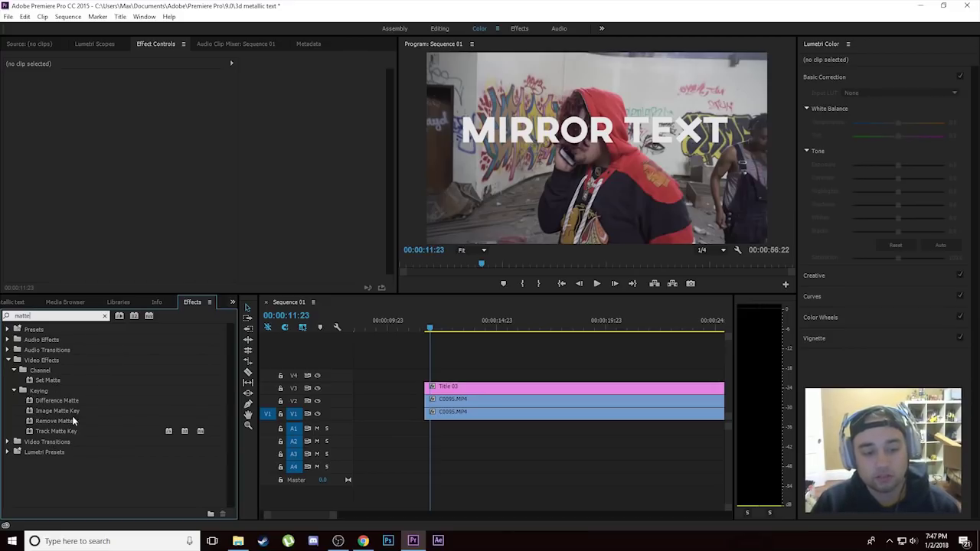
{"action": "left_click_drag", "start_coordinate": [63, 432], "coordinate": [433, 400]}
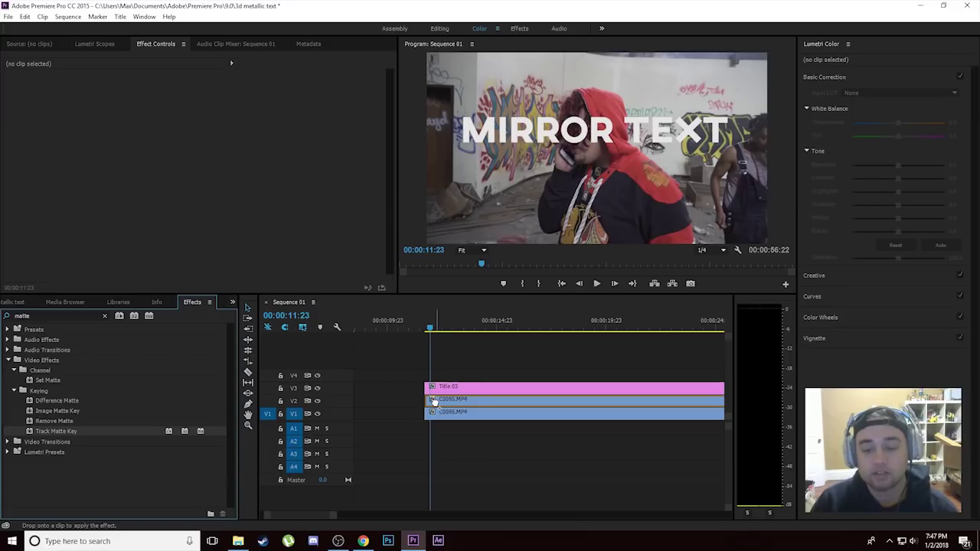
{"action": "left_click_drag", "start_coordinate": [433, 401], "coordinate": [435, 401]}
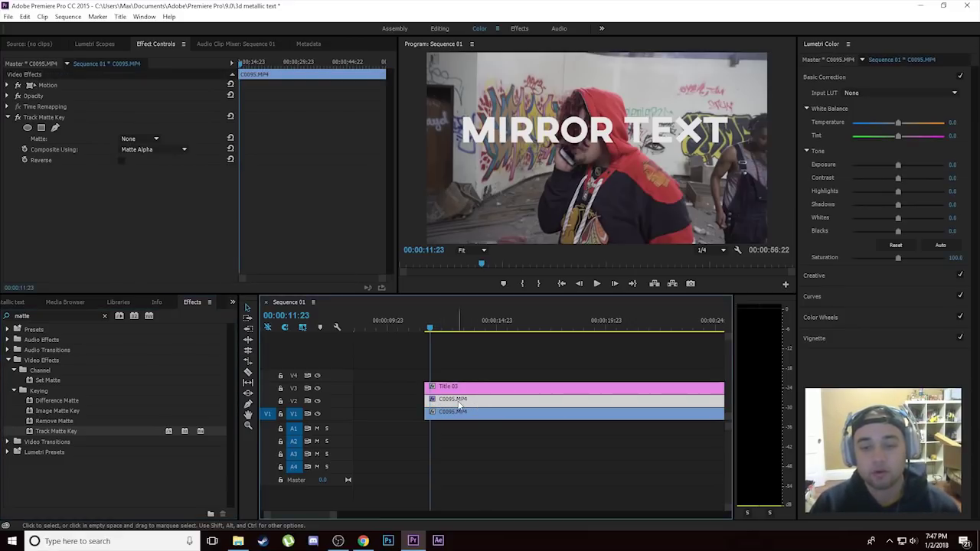
Set the Track Matte Key's Matte to Video 3 for the V2 clip
{"action": "left_click", "coordinate": [157, 44]}
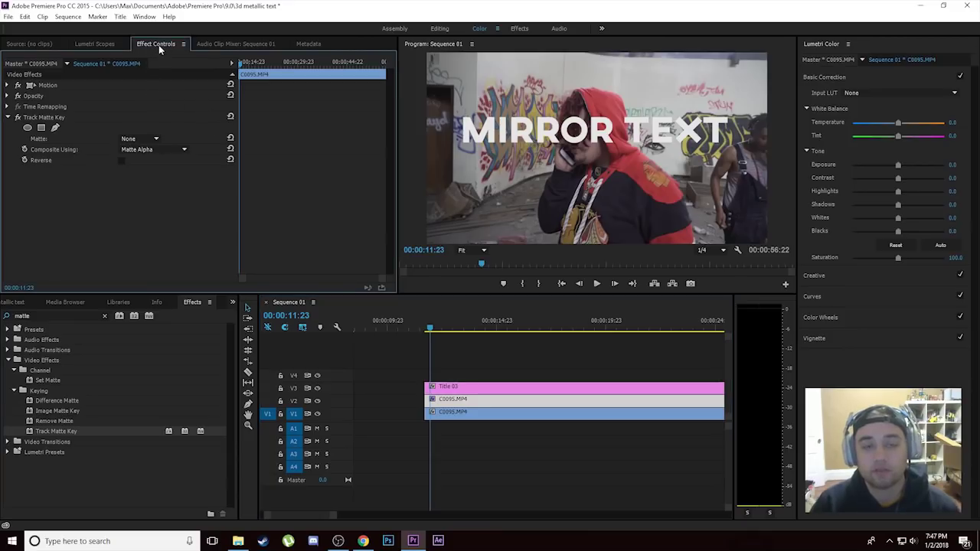
{"action": "left_click", "coordinate": [136, 137]}
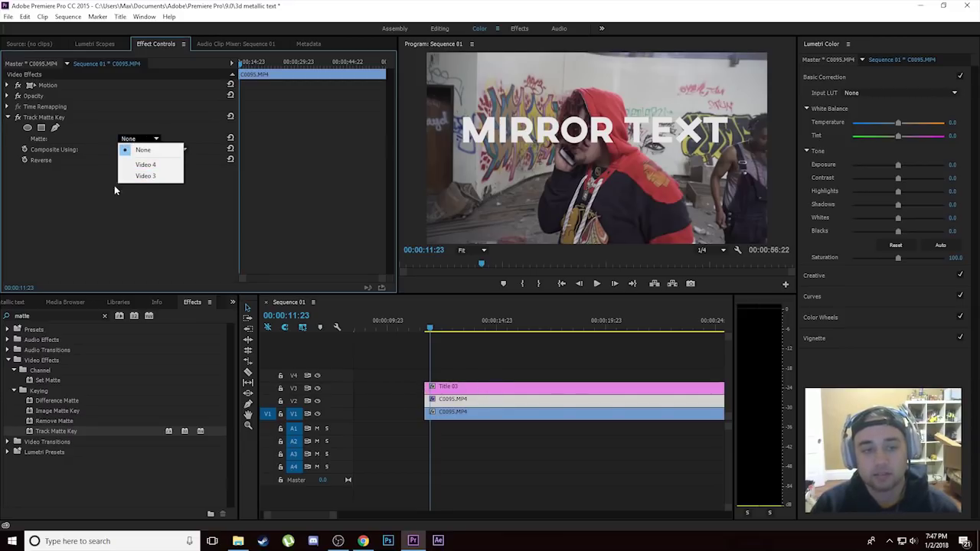
{"action": "left_click", "coordinate": [131, 177]}
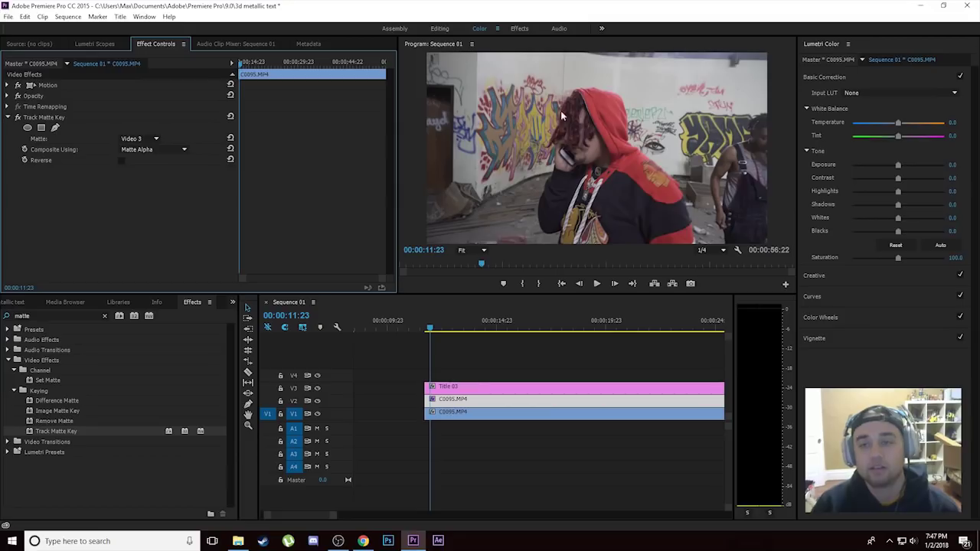
Hide track V1 and play back the footage-filled MIRROR TEXT, returning the playhead to the clips' start
{"action": "left_click", "coordinate": [317, 414]}
{"action": "left_click", "coordinate": [596, 283]}
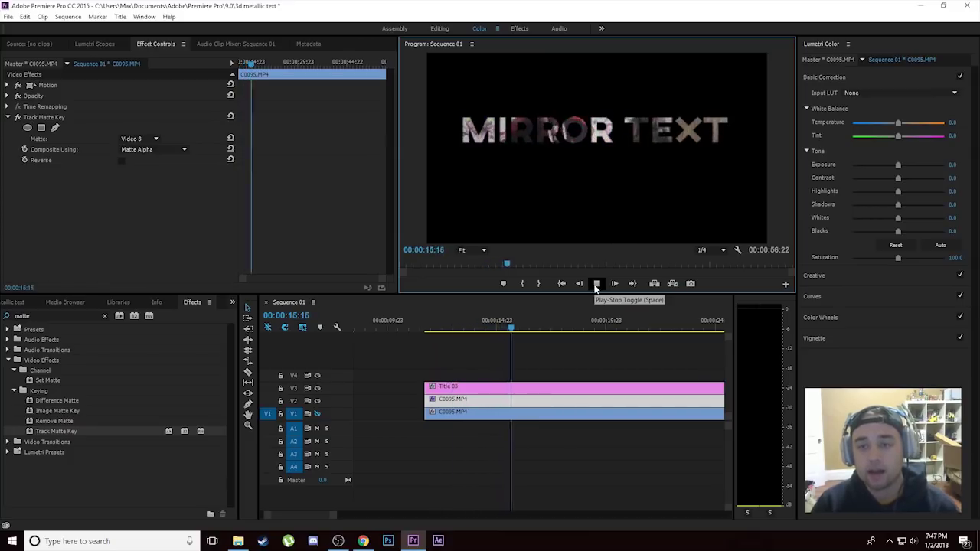
{"action": "left_click", "coordinate": [489, 329]}
{"action": "key", "text": "Up"}
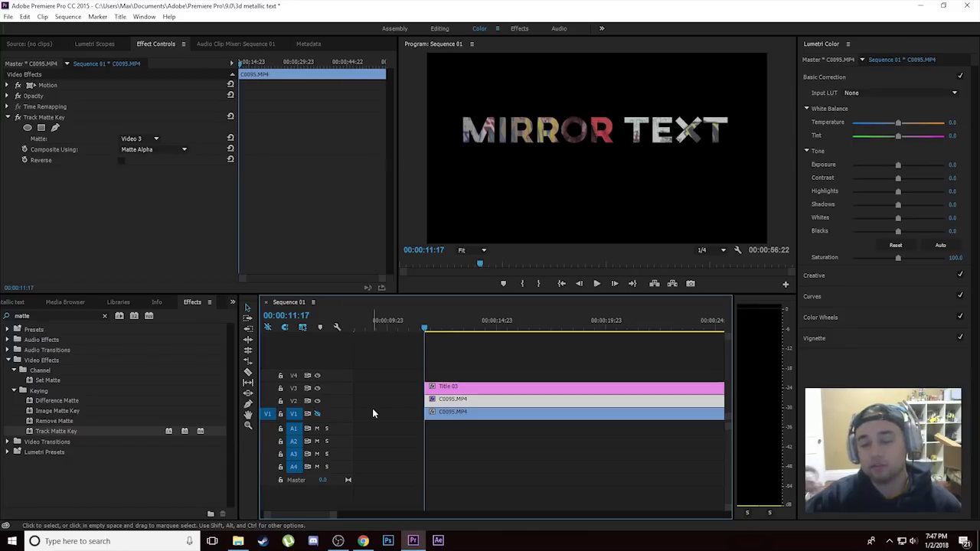
Show track V1 again and shift its C0095.MP4 clip two frames later, to start at 00:00:11:19
{"action": "left_click", "coordinate": [318, 414]}
{"action": "scroll", "coordinate": [383, 417], "scroll_direction": "down", "scroll_amount": 1}
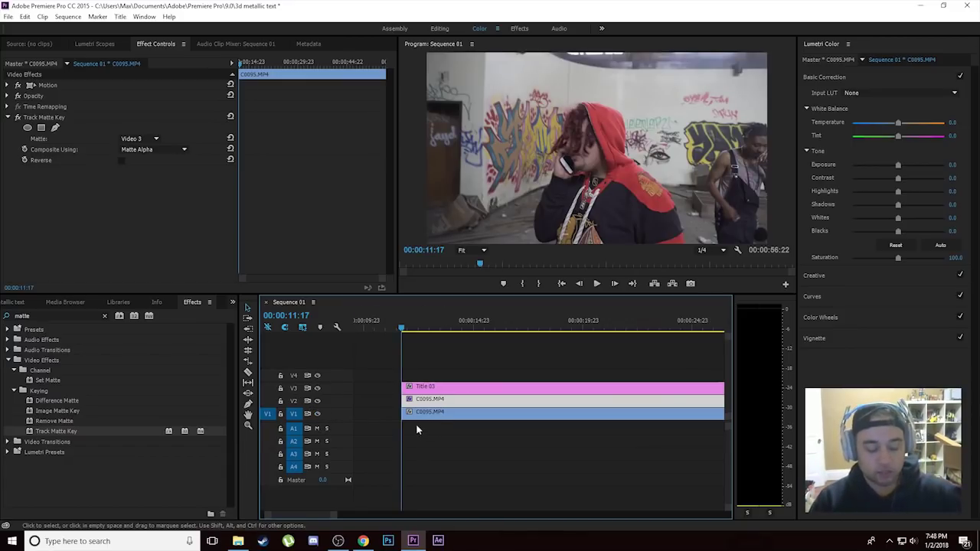
{"action": "scroll", "coordinate": [395, 419], "scroll_direction": "up", "scroll_amount": 5}
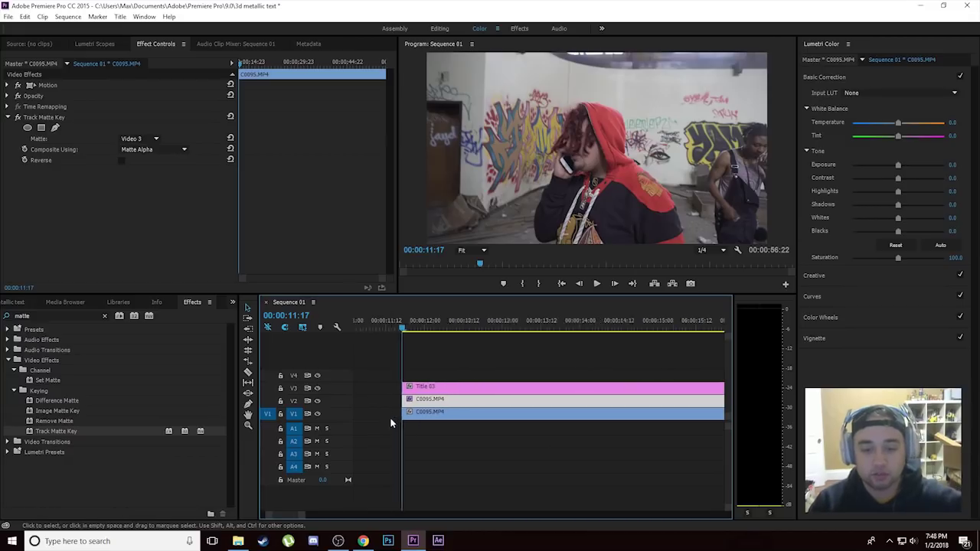
{"action": "scroll", "coordinate": [403, 431], "scroll_direction": "up", "scroll_amount": 1}
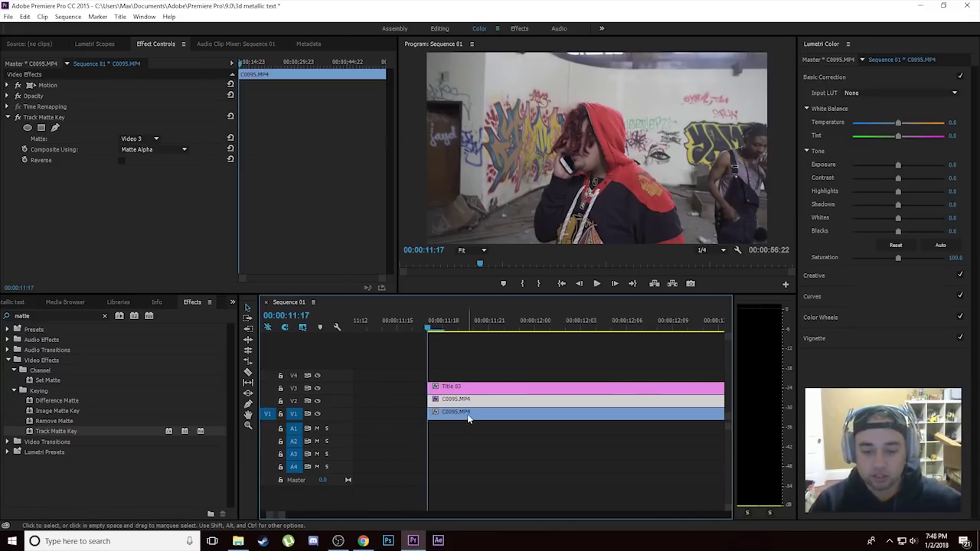
{"action": "left_click", "coordinate": [466, 414]}
{"action": "key", "text": "Right"}
{"action": "key", "text": "Right"}
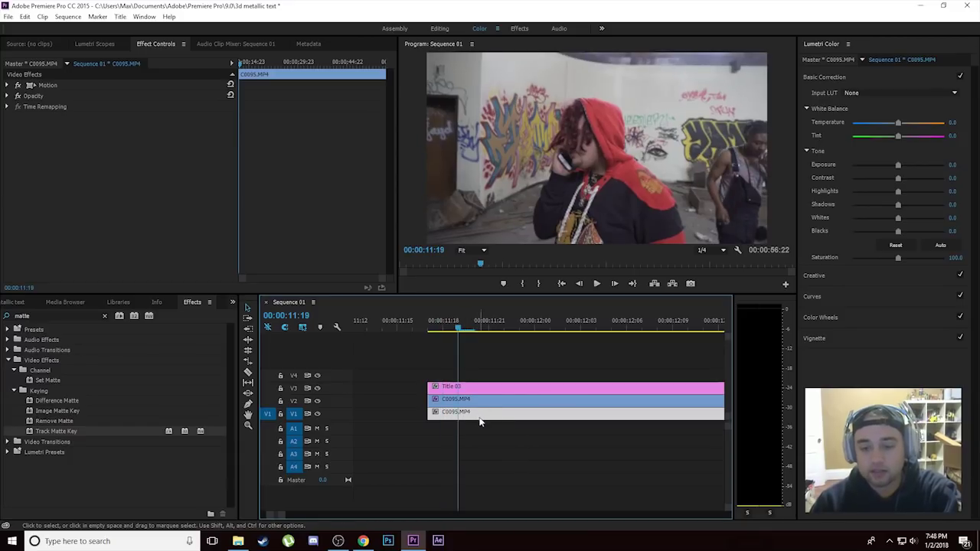
{"action": "left_click_drag", "start_coordinate": [485, 418], "coordinate": [518, 420]}
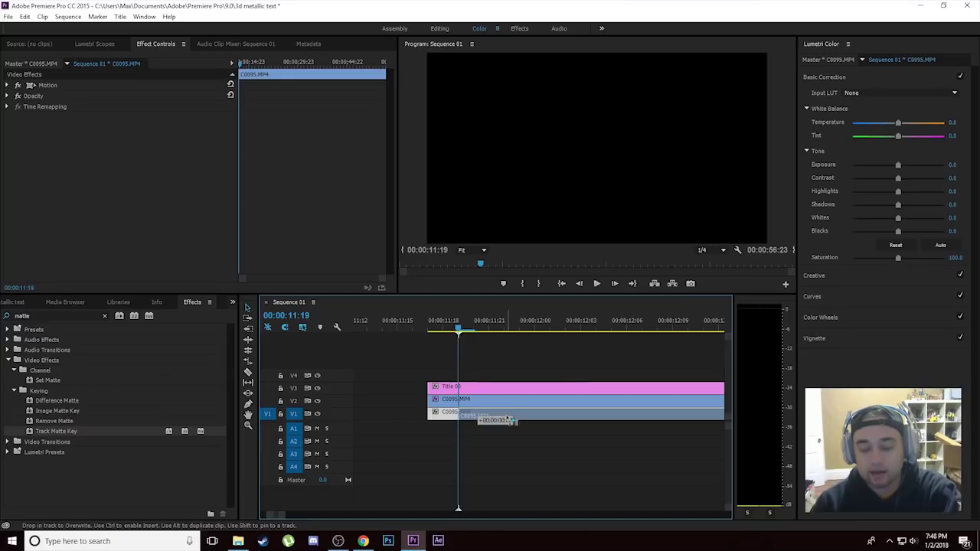
Try a one-frame offset for the V1 C0095.MP4 clip and preview it against the title
{"action": "left_click_drag", "start_coordinate": [462, 330], "coordinate": [550, 333]}
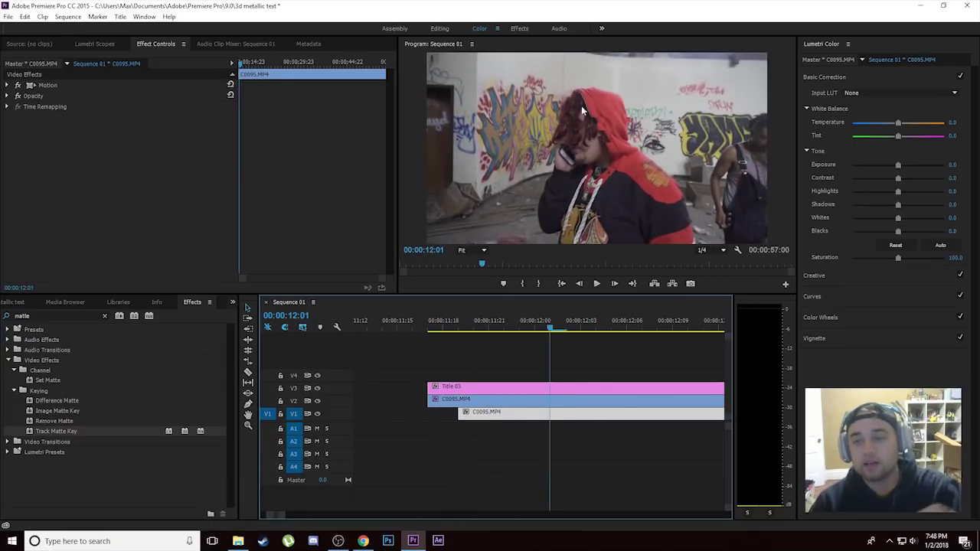
{"action": "left_click_drag", "start_coordinate": [577, 328], "coordinate": [444, 371]}
{"action": "left_click_drag", "start_coordinate": [478, 417], "coordinate": [463, 417]}
{"action": "left_click_drag", "start_coordinate": [503, 329], "coordinate": [502, 342]}
{"action": "key", "text": "space"}
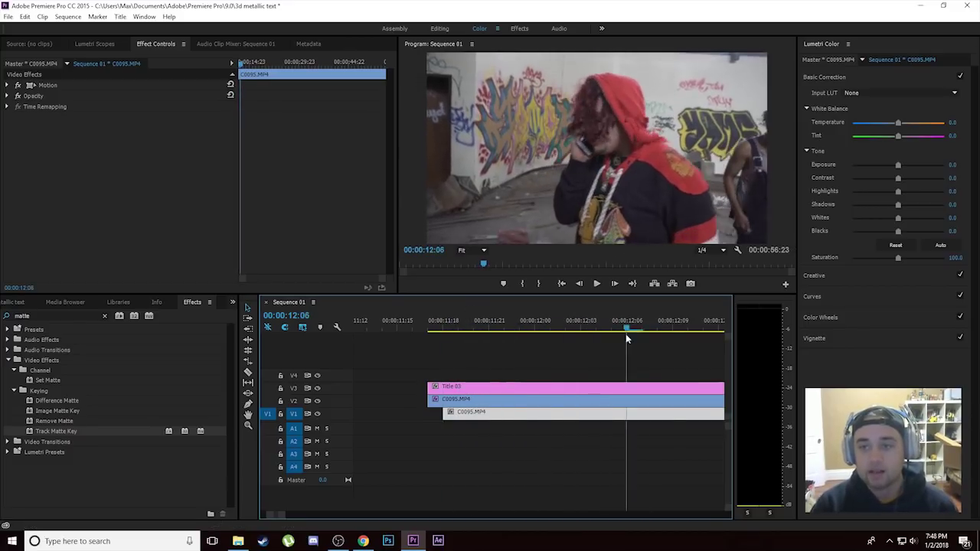
{"action": "left_click_drag", "start_coordinate": [706, 334], "coordinate": [518, 349]}
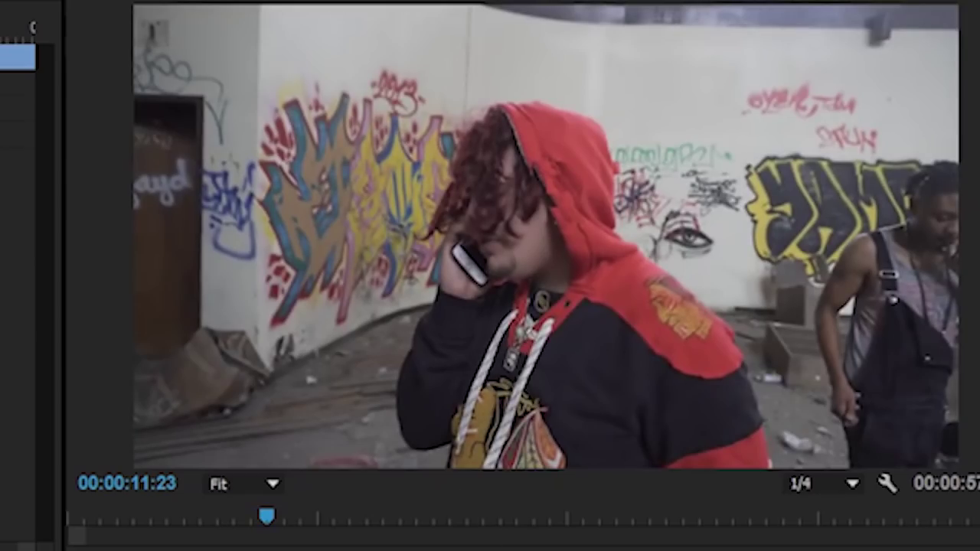
Step frame by frame through the start of the overlapping clips to examine the offset between text and background
{"action": "key", "text": "Right"}
{"action": "key", "text": "Right"}
{"action": "key", "text": "Right"}
{"action": "key", "text": "Right"}
{"action": "key", "text": "Right"}
{"action": "key", "text": "Right"}
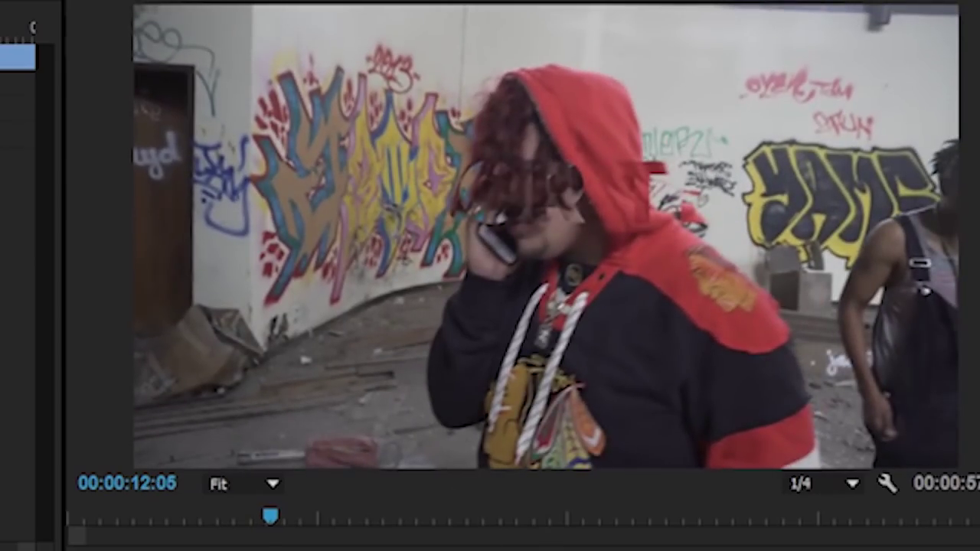
{"action": "key", "text": "Left"}
{"action": "key", "text": "Left"}
{"action": "key", "text": "Left"}
{"action": "key", "text": "Left"}
{"action": "key", "text": "Left"}
{"action": "key", "text": "Right"}
{"action": "key", "text": "Right"}
{"action": "key", "text": "Right"}
{"action": "key", "text": "Right"}
{"action": "key", "text": "Left"}
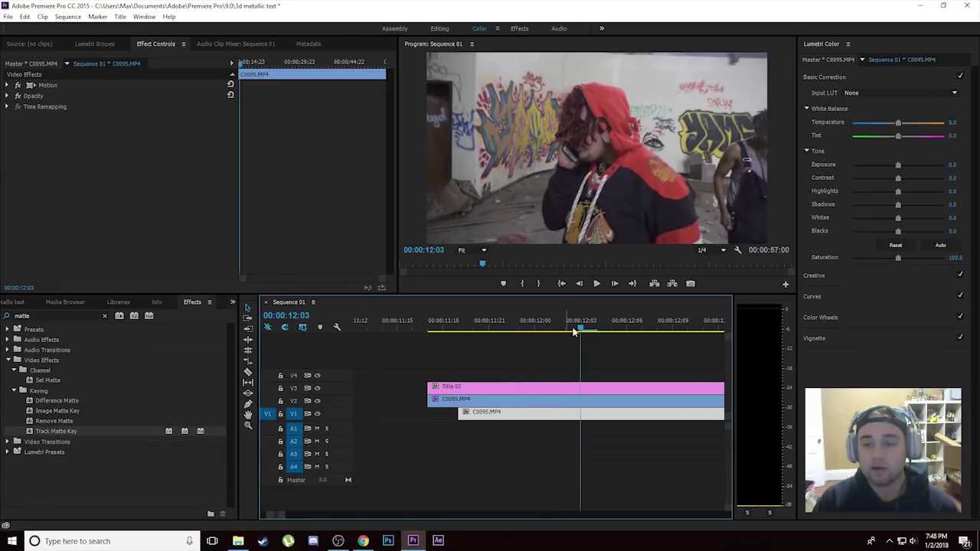
{"action": "left_click_drag", "start_coordinate": [573, 332], "coordinate": [447, 336]}
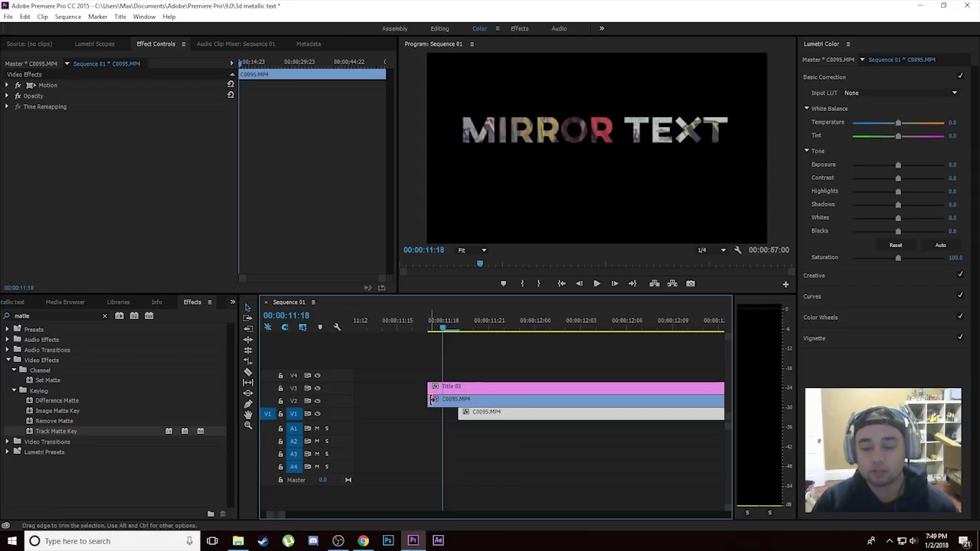
Apply the default Cross Dissolve transition to the start of the C0095.MP4 clip on V2 and preview it
{"action": "right_click", "coordinate": [433, 399]}
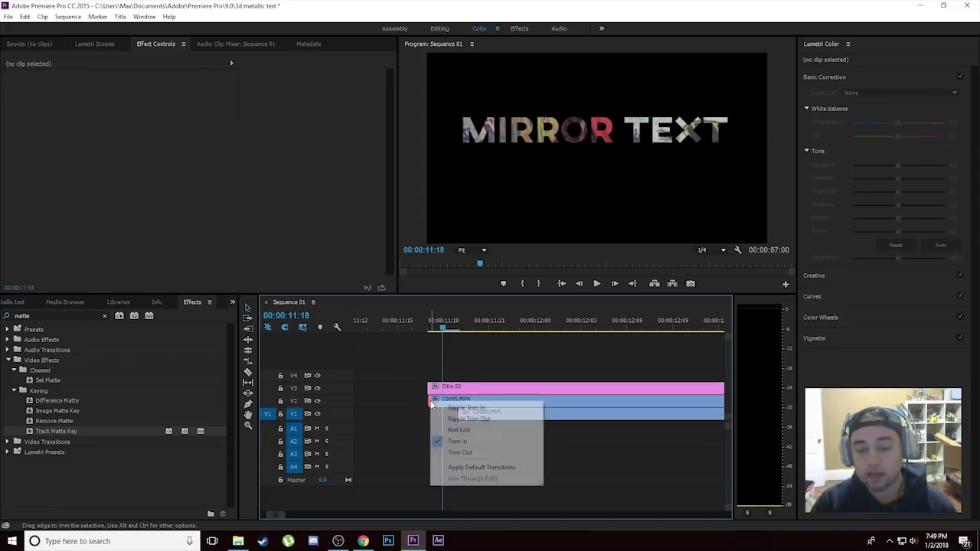
{"action": "left_click", "coordinate": [481, 467]}
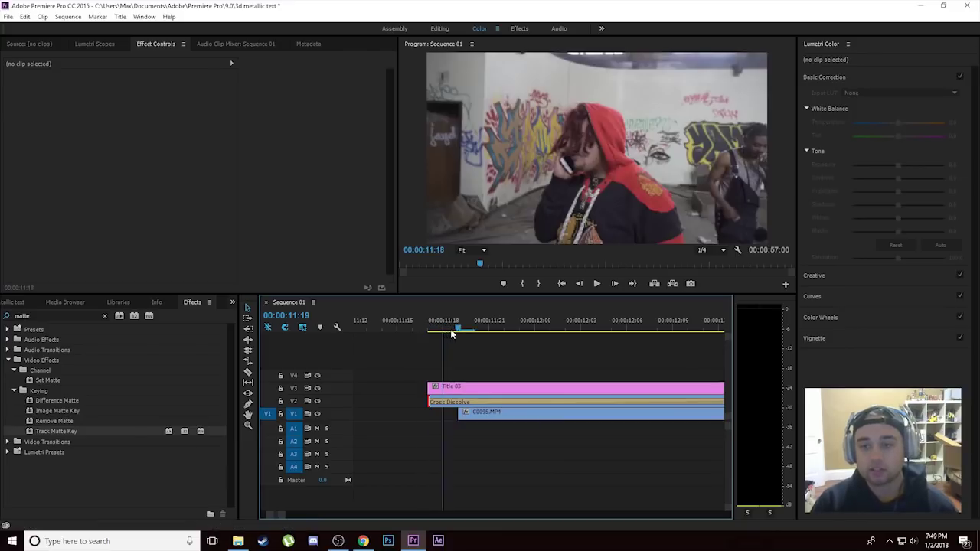
{"action": "left_click_drag", "start_coordinate": [451, 333], "coordinate": [534, 330]}
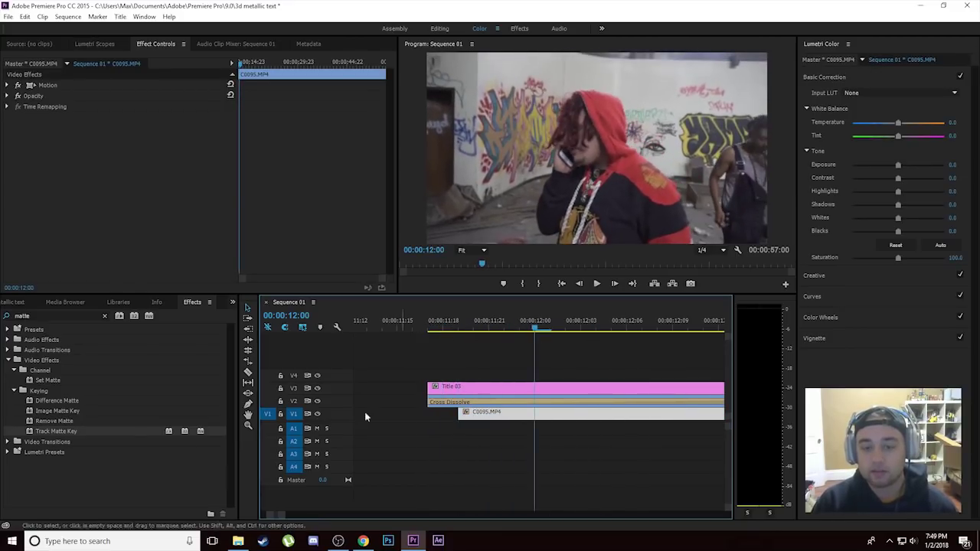
{"action": "left_click", "coordinate": [248, 374]}
{"action": "left_click", "coordinate": [247, 309]}
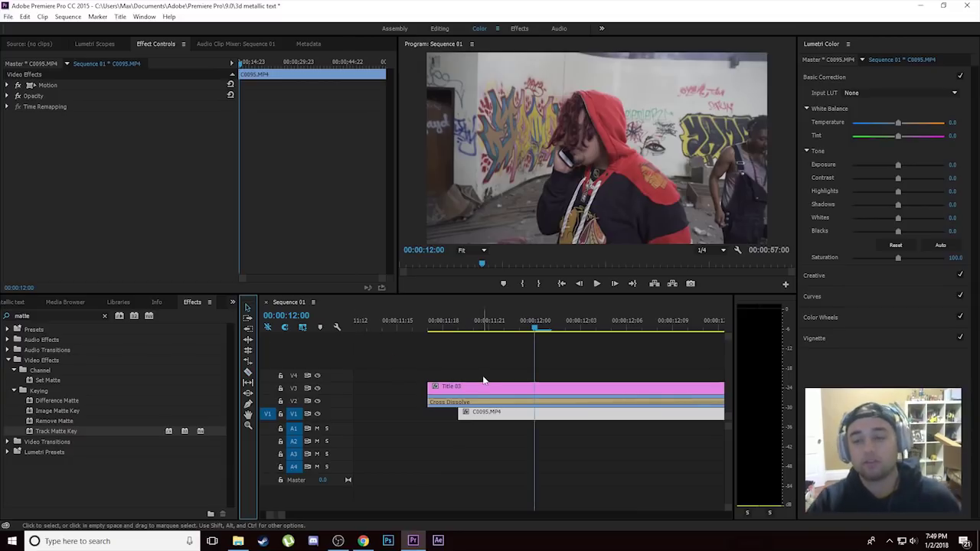
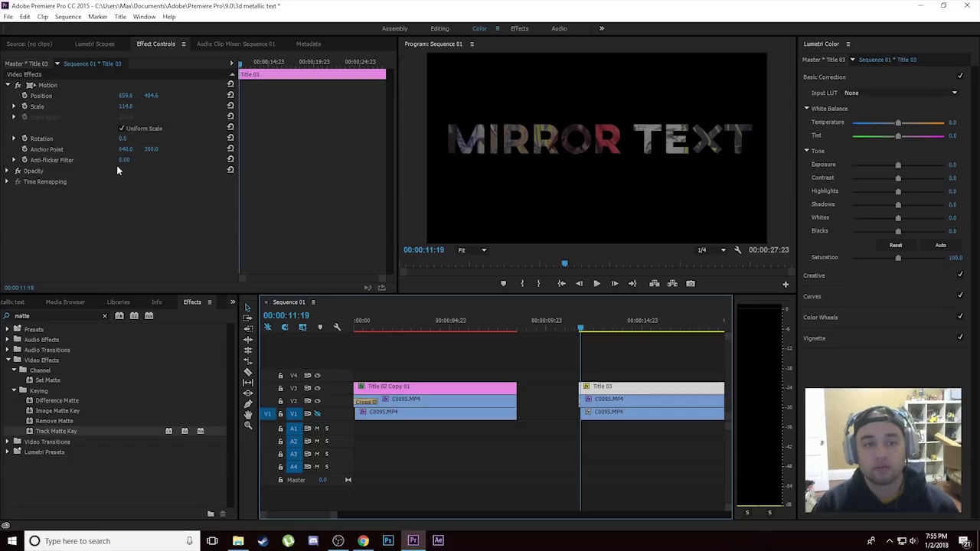
Set Title 03's Scale to 58 and move it nearer the frame's centre, to Position 642.4, 406.5
{"action": "left_click", "coordinate": [125, 107]}
{"action": "type", "text": "58"}
{"action": "key", "text": "Return"}
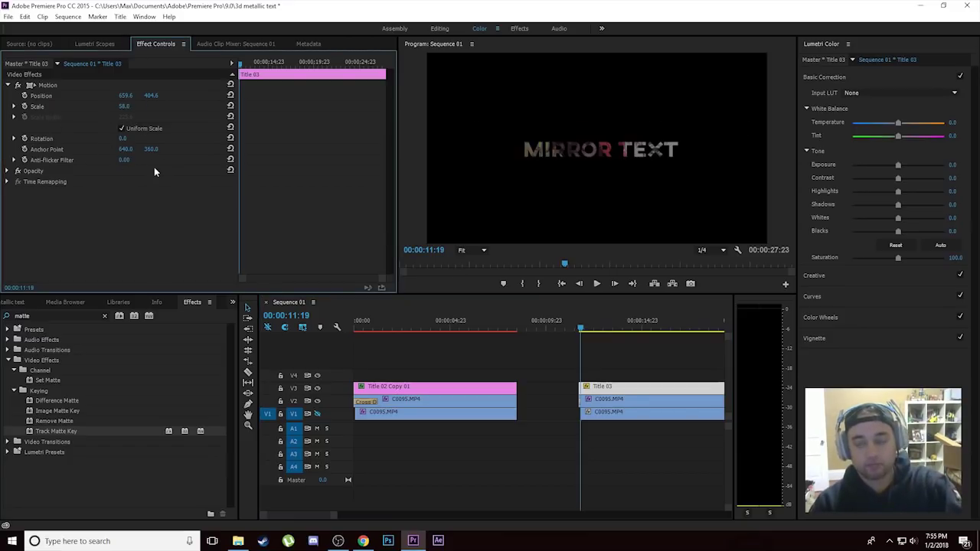
{"action": "left_click", "coordinate": [31, 88]}
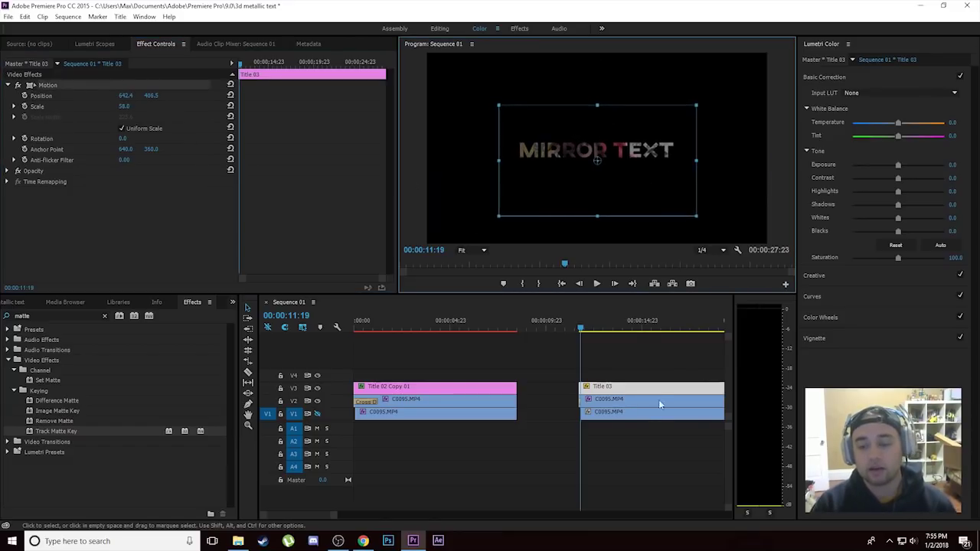
{"action": "left_click", "coordinate": [613, 375]}
{"action": "left_click", "coordinate": [614, 389]}
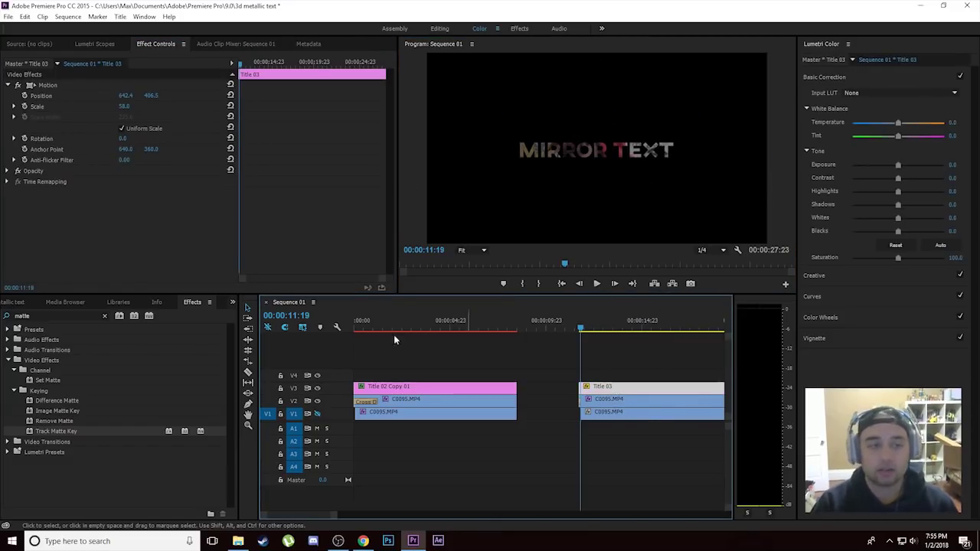
Start Position, Scale and Rotation keyframes at Title 03's beginning and keyframe its Scale to 80 at 00:00:14:11
{"action": "left_click", "coordinate": [24, 96]}
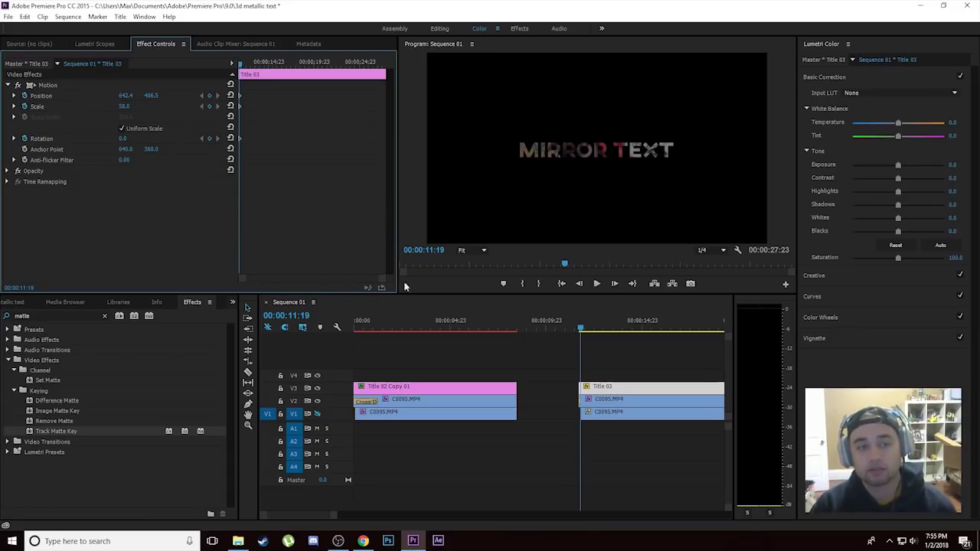
{"action": "left_click", "coordinate": [594, 329]}
{"action": "left_click_drag", "start_coordinate": [596, 328], "coordinate": [631, 342]}
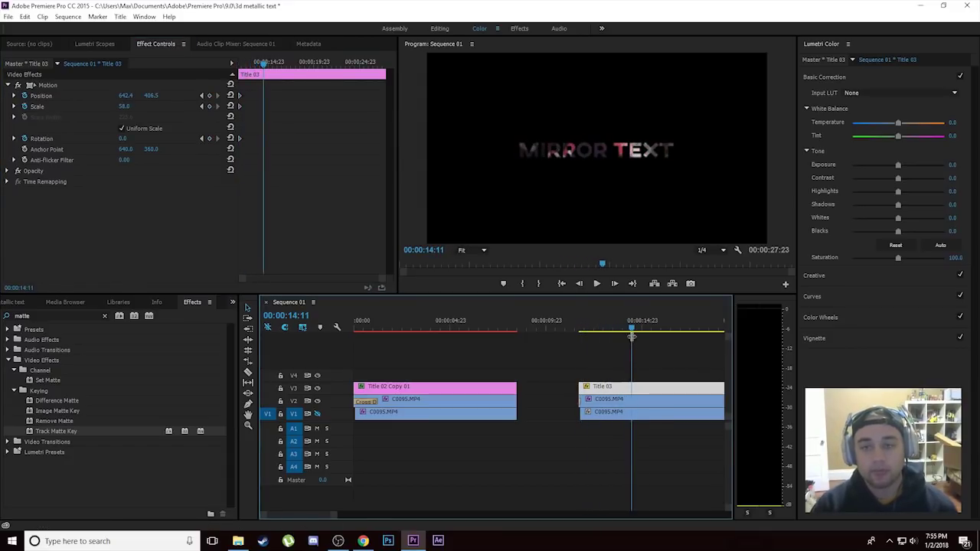
{"action": "left_click", "coordinate": [124, 107]}
{"action": "type", "text": "80"}
{"action": "key", "text": "Return"}
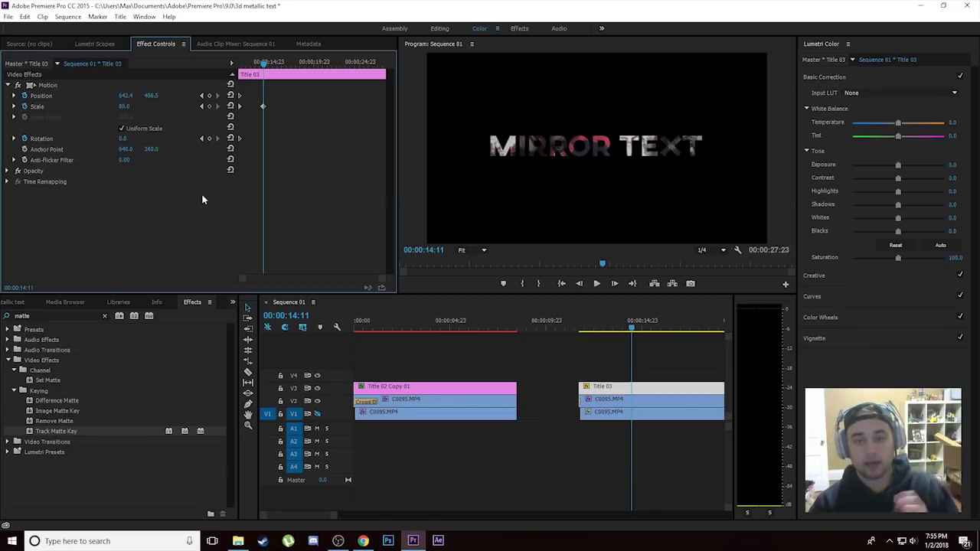
Play back Title 03 from its start to check the first scale animation
{"action": "left_click_drag", "start_coordinate": [624, 322], "coordinate": [580, 306]}
{"action": "left_click", "coordinate": [596, 284]}
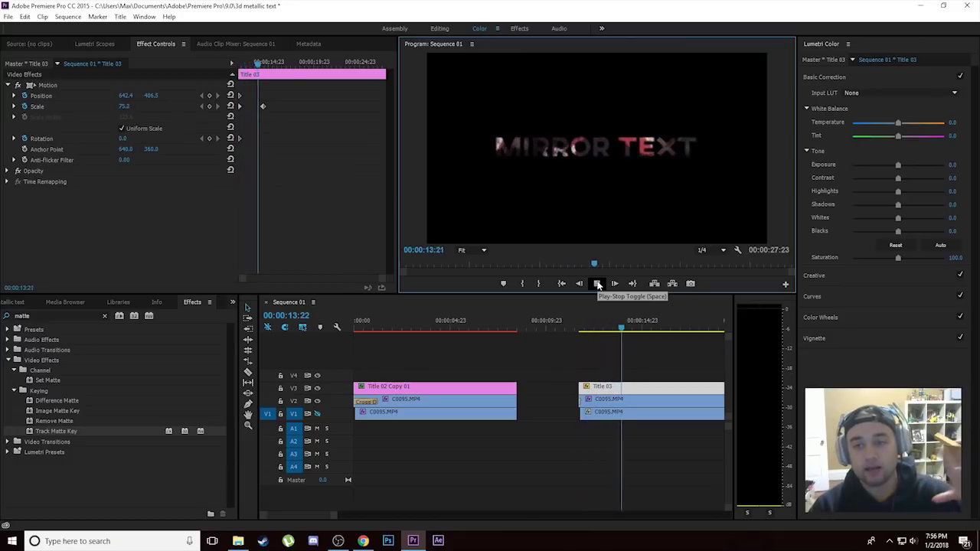
{"action": "left_click", "coordinate": [598, 284]}
At 00:00:18:07, keyframe Title 03's Scale to 225 and lower the text to Position 644.3, 504.5
{"action": "left_click_drag", "start_coordinate": [632, 331], "coordinate": [705, 327]}
{"action": "left_click", "coordinate": [126, 107]}
{"action": "type", "text": "22"}
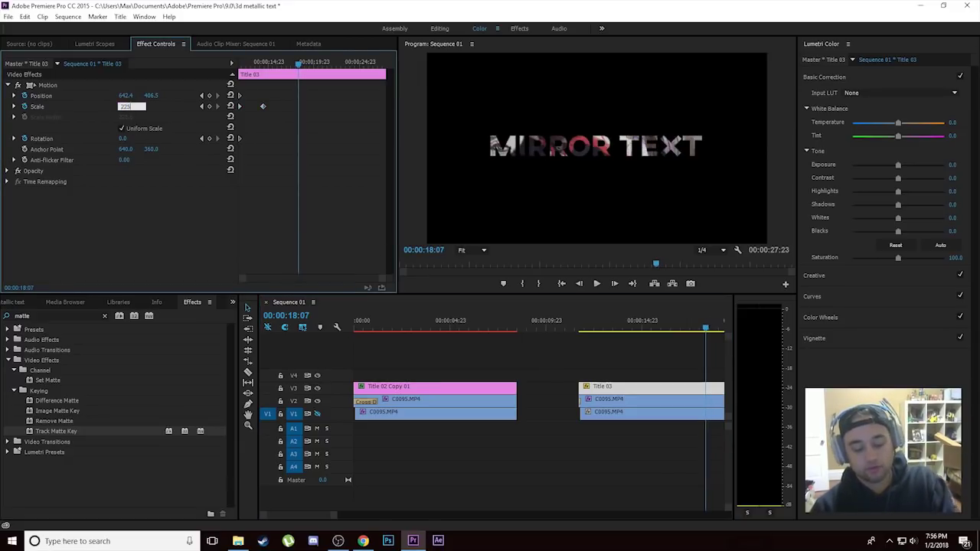
{"action": "type", "text": "5"}
{"action": "key", "text": "Return"}
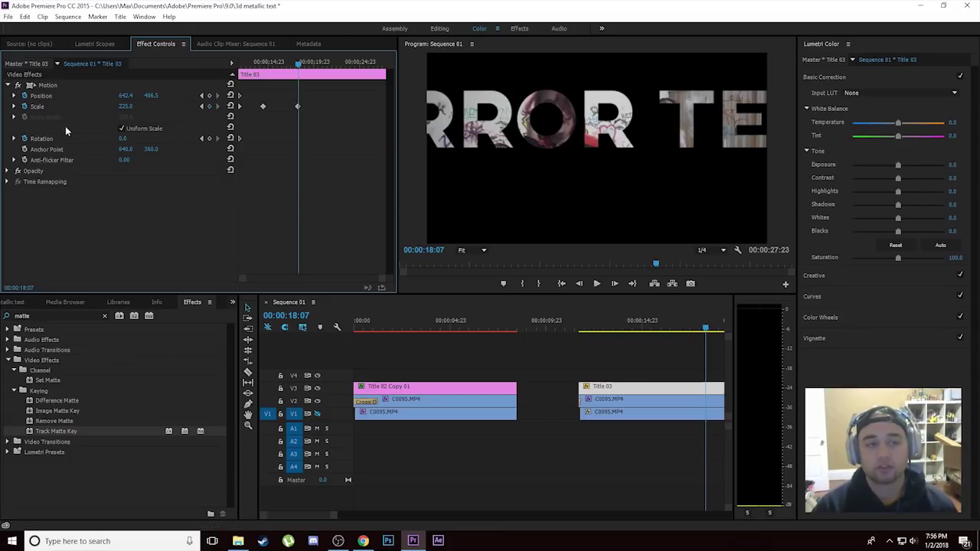
{"action": "left_click", "coordinate": [32, 86]}
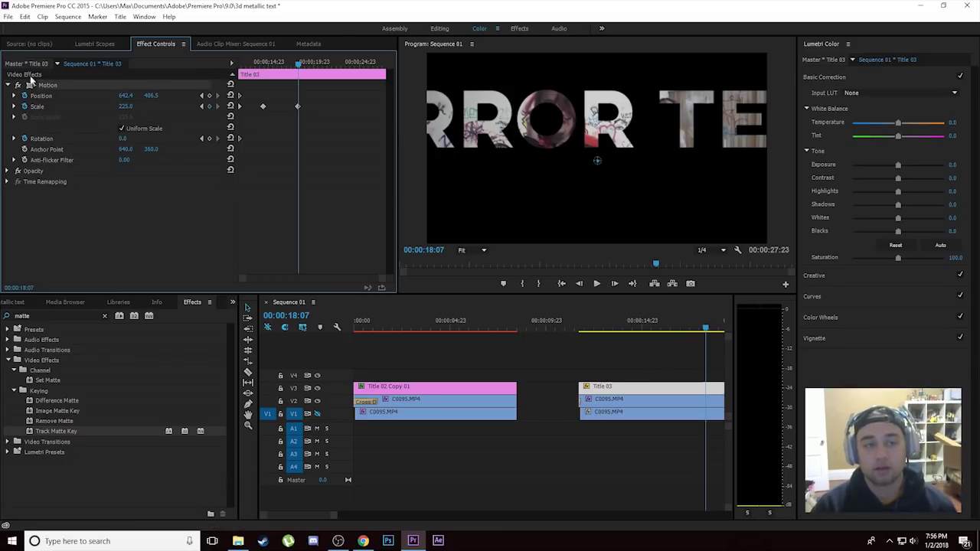
{"action": "left_click_drag", "start_coordinate": [622, 136], "coordinate": [621, 162]}
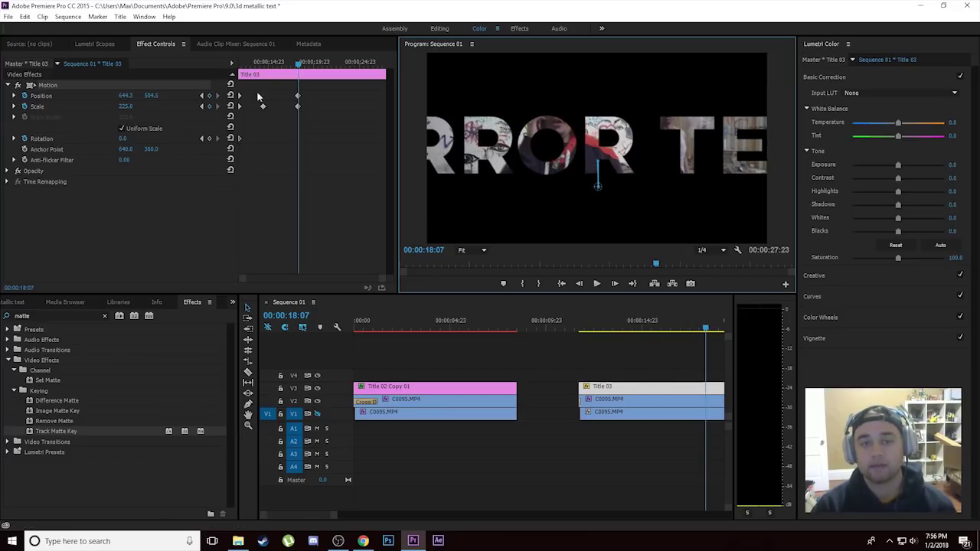
Play back Title 03 from near its start to check the combined scale and position animation
{"action": "left_click_drag", "start_coordinate": [705, 329], "coordinate": [621, 337]}
{"action": "left_click", "coordinate": [587, 331]}
{"action": "left_click", "coordinate": [597, 284]}
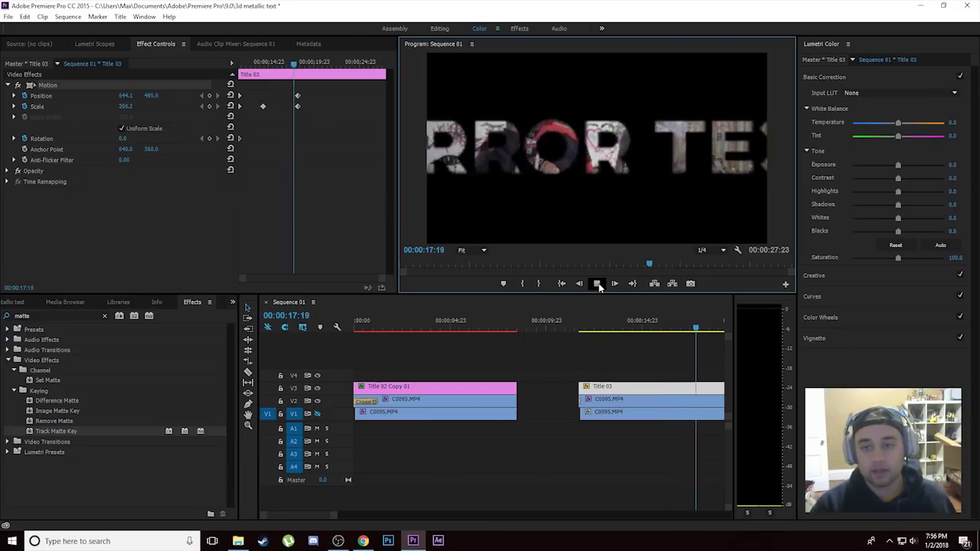
{"action": "left_click", "coordinate": [597, 284]}
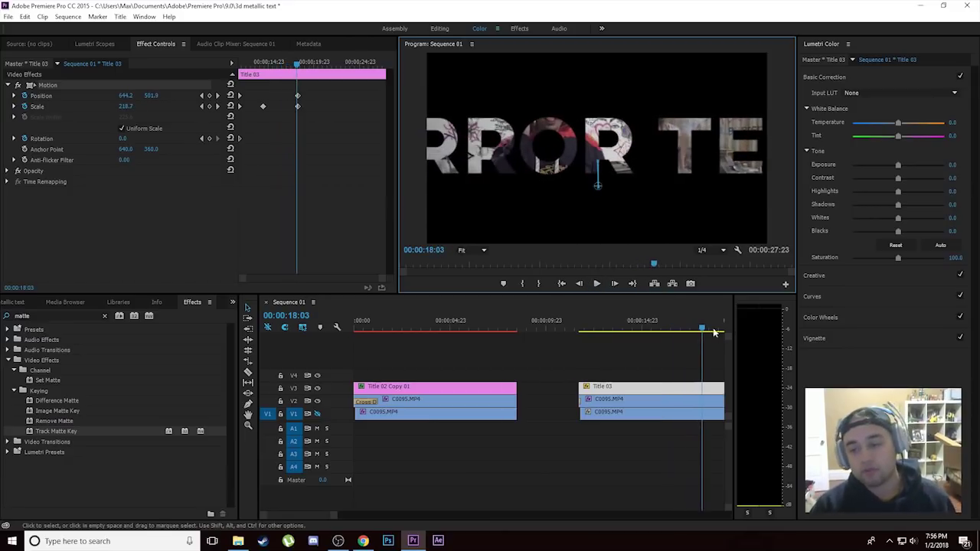
Keyframe Title 03's Scale to 1142 at 00:00:22:02 and select its Motion effect
{"action": "mouse_move", "coordinate": [702, 331]}
{"action": "left_mouse_down"}
{"action": "mouse_move", "coordinate": [551, 331]}
{"action": "mouse_move", "coordinate": [741, 325]}
{"action": "mouse_move", "coordinate": [687, 330]}
{"action": "left_mouse_up"}
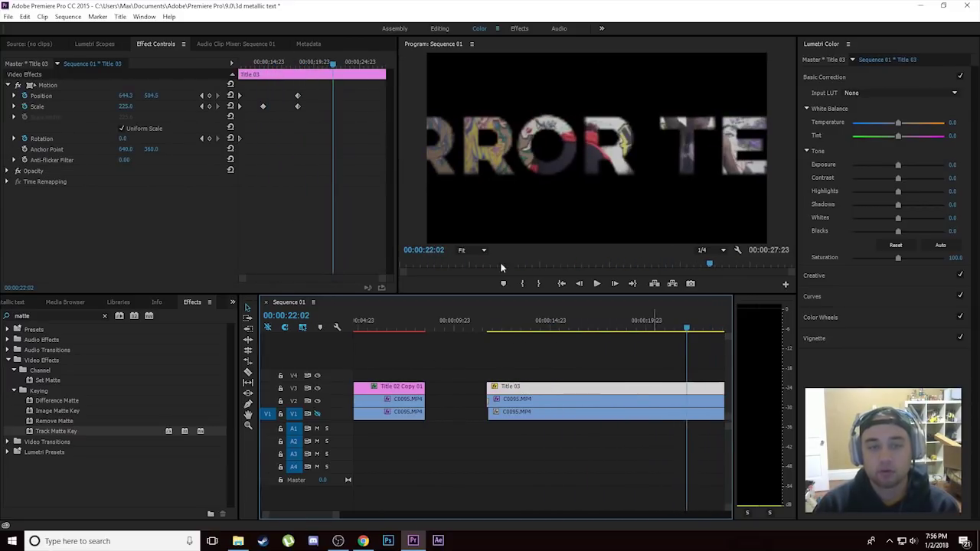
{"action": "left_click", "coordinate": [126, 107]}
{"action": "type", "text": "11"}
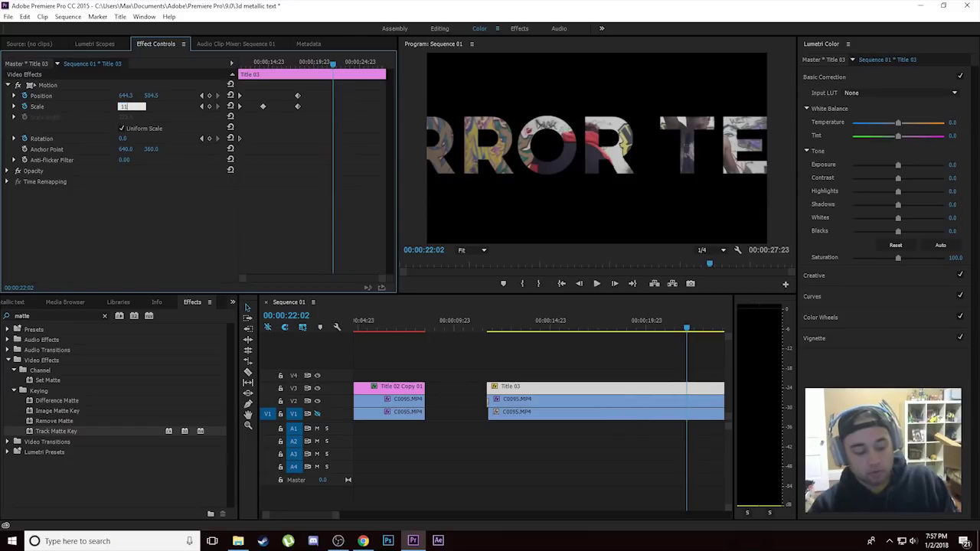
{"action": "type", "text": "42"}
{"action": "key", "text": "Return"}
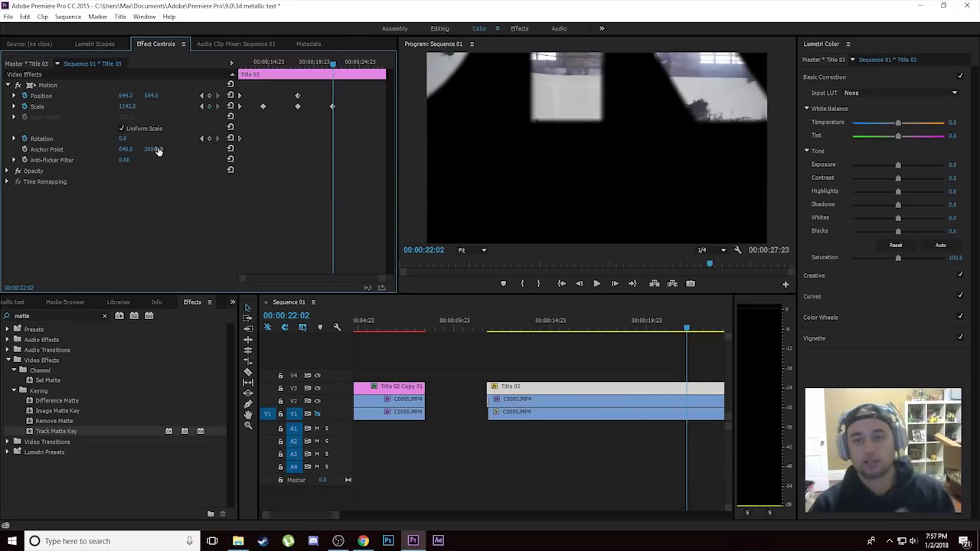
{"action": "left_click", "coordinate": [44, 85]}
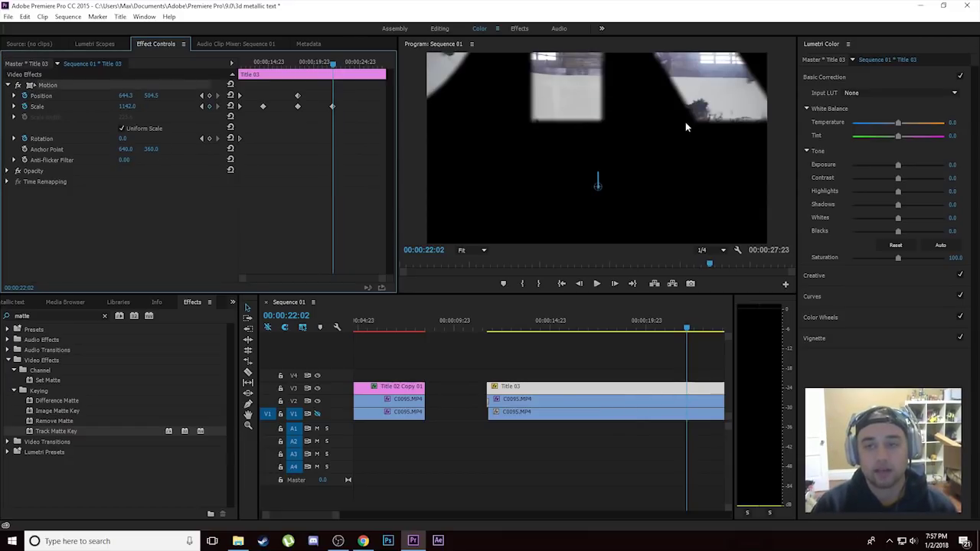
At 00:00:22:02, lower Title 03's text to Position 634.7, 1199.5 and scrub through the sequence to check the move
{"action": "left_click_drag", "start_coordinate": [620, 123], "coordinate": [588, 182]}
{"action": "left_click", "coordinate": [581, 327]}
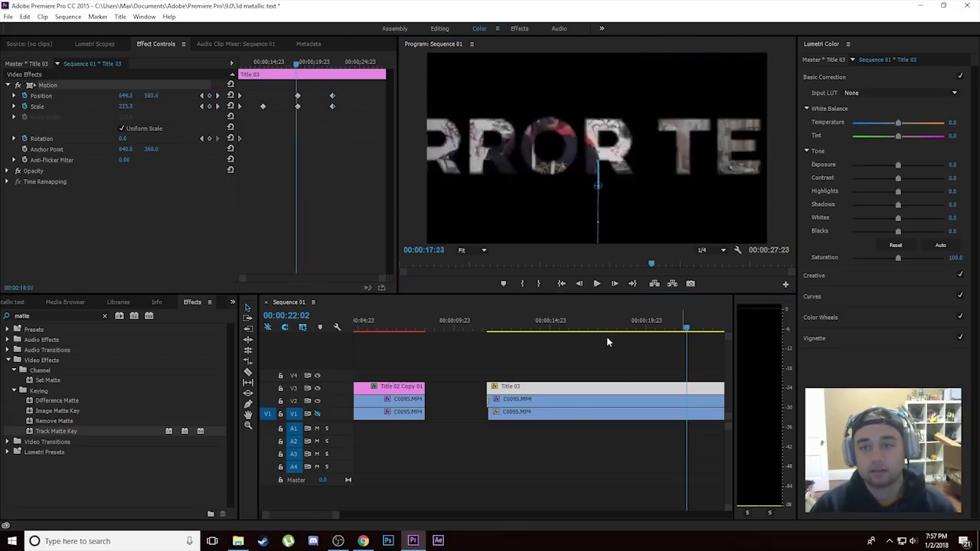
{"action": "left_click_drag", "start_coordinate": [615, 339], "coordinate": [692, 349]}
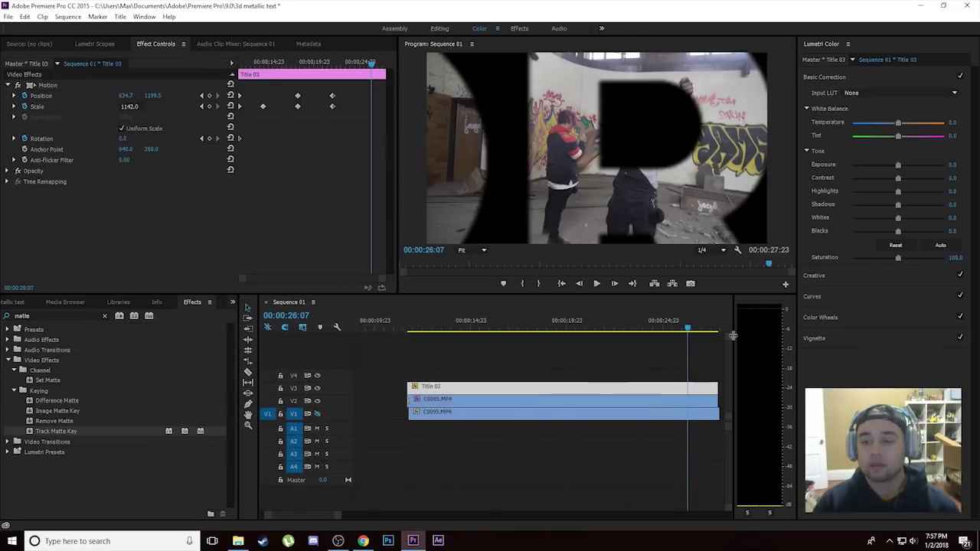
At 00:00:26:00, keyframe Title 03 at a much larger Scale and reposition it until a letter's interior fills the frame
{"action": "mouse_move", "coordinate": [670, 334]}
{"action": "left_mouse_down"}
{"action": "mouse_move", "coordinate": [650, 333]}
{"action": "mouse_move", "coordinate": [682, 332]}
{"action": "left_mouse_up"}
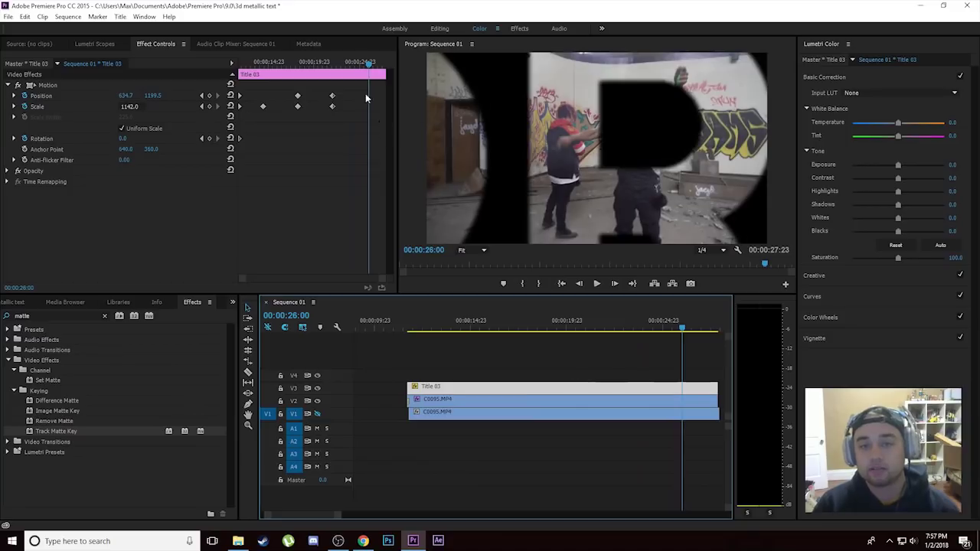
{"action": "left_click", "coordinate": [130, 107]}
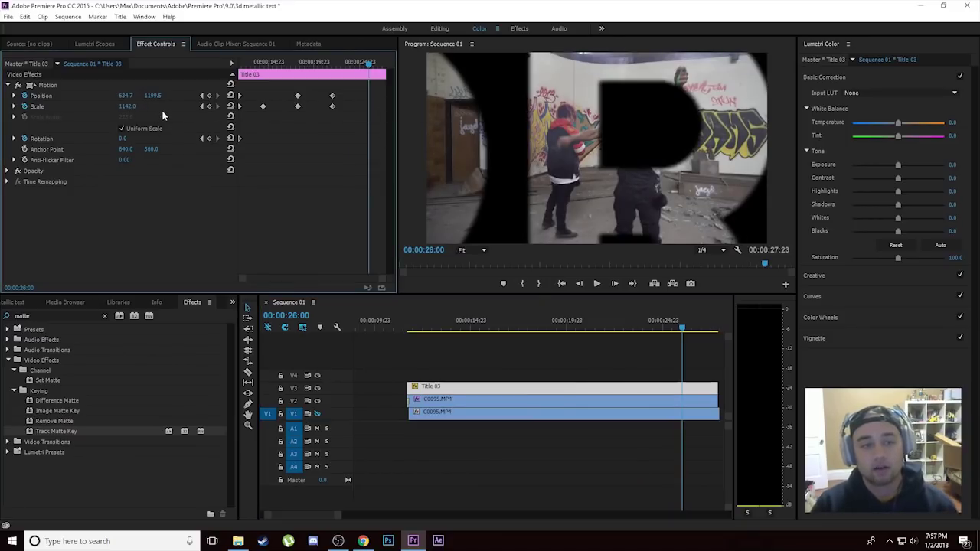
{"action": "left_click", "coordinate": [129, 106]}
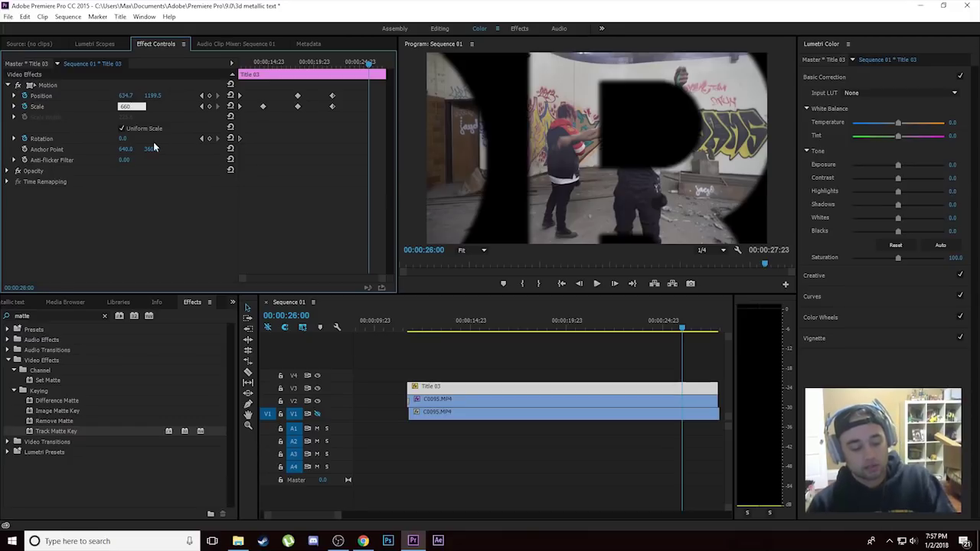
{"action": "key", "text": "Return"}
{"action": "left_click", "coordinate": [31, 86]}
{"action": "left_click_drag", "start_coordinate": [598, 196], "coordinate": [625, 168]}
{"action": "left_click_drag", "start_coordinate": [610, 131], "coordinate": [560, 264]}
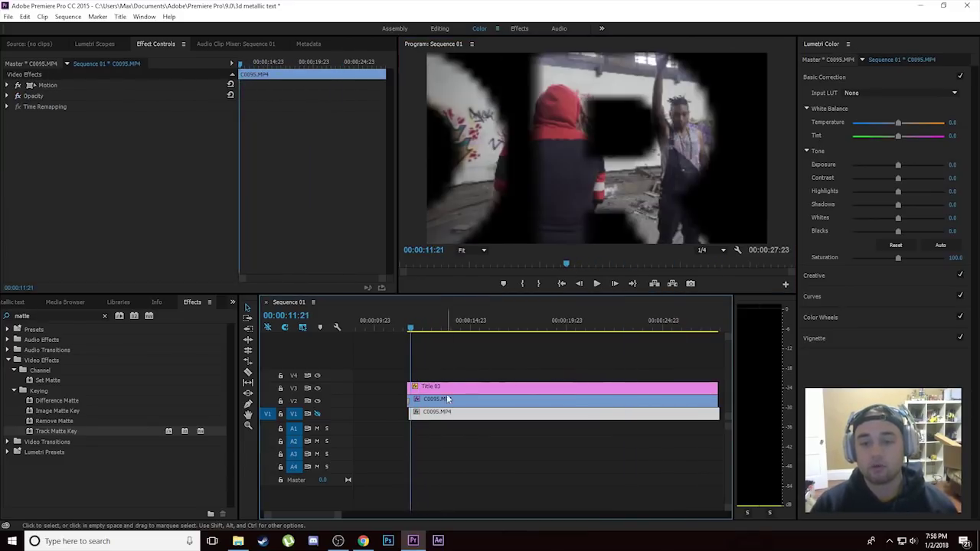
Play back Title 03 from its start through the final zoom and scrub back near the beginning
{"action": "left_click", "coordinate": [446, 388]}
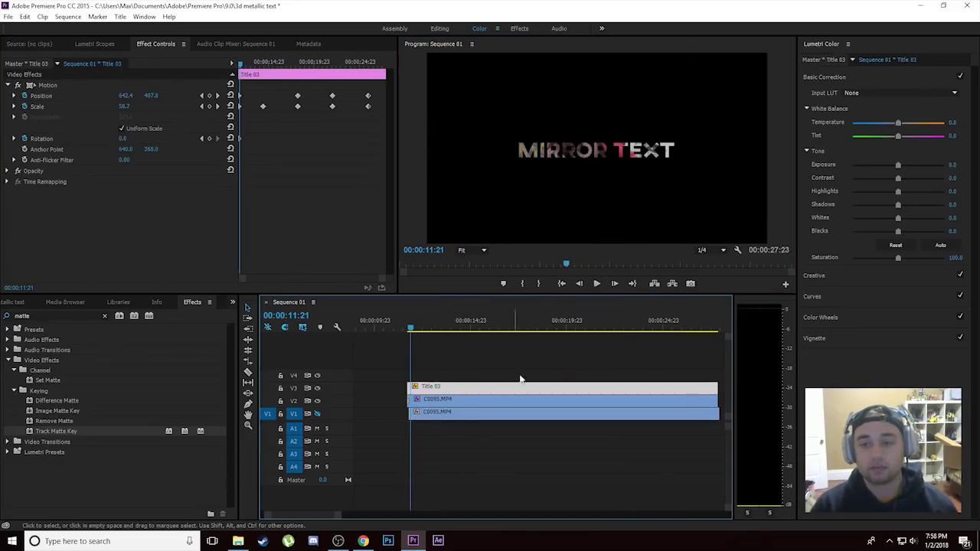
{"action": "left_click", "coordinate": [596, 283]}
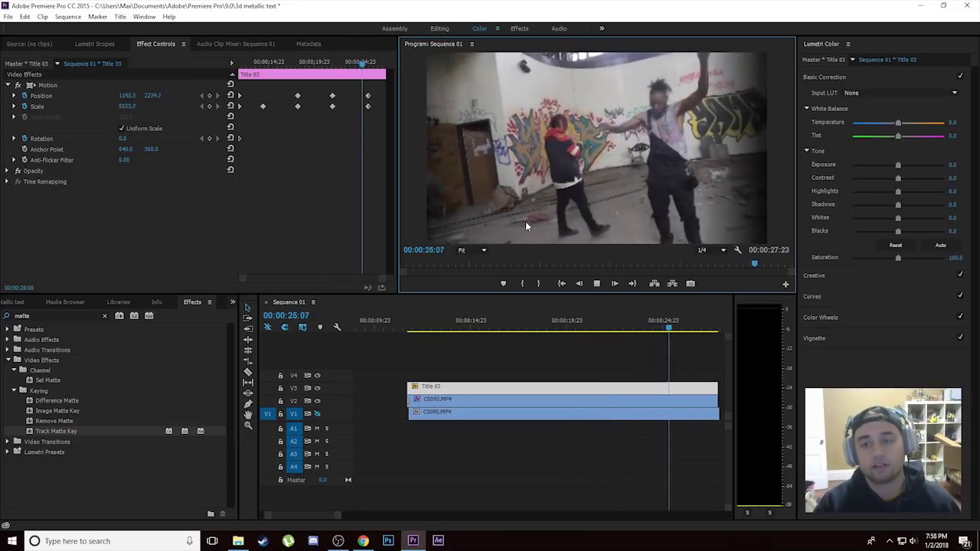
{"action": "left_click_drag", "start_coordinate": [605, 343], "coordinate": [447, 372]}
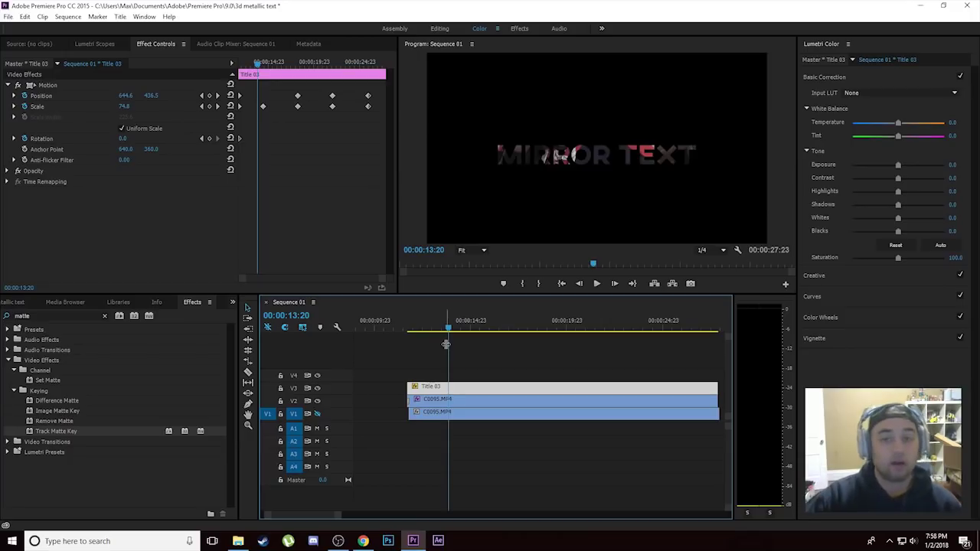
Show the V1 footage behind the text, raise the V2 C0095.MP4 clip's Exposure to 1.6, and play it briefly
{"action": "left_click", "coordinate": [429, 414]}
{"action": "left_click", "coordinate": [317, 414]}
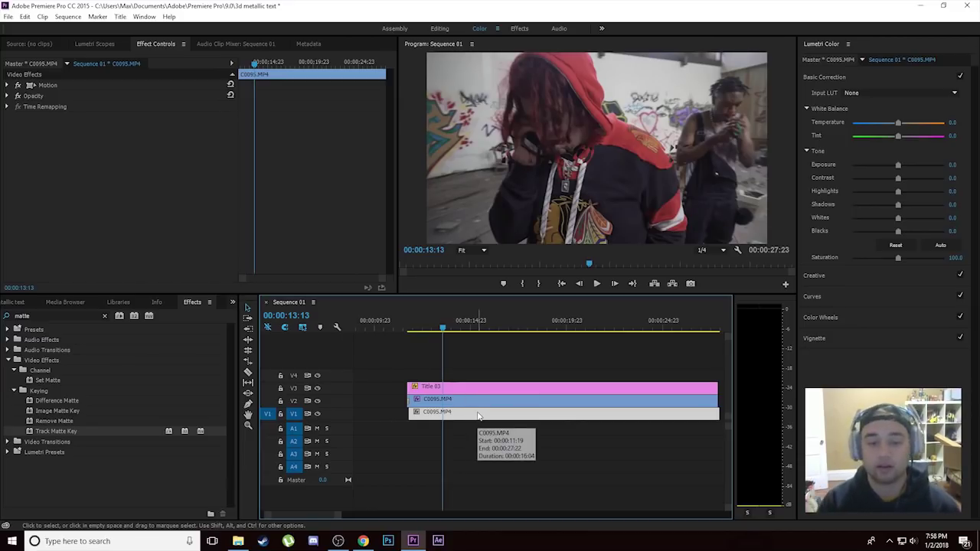
{"action": "left_click", "coordinate": [482, 447]}
{"action": "left_click", "coordinate": [473, 399]}
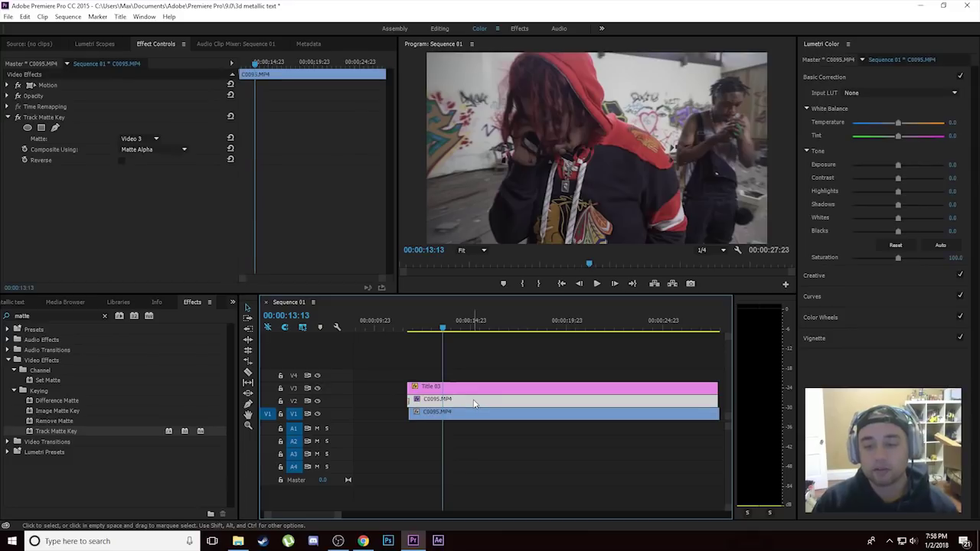
{"action": "left_click_drag", "start_coordinate": [898, 165], "coordinate": [912, 166]}
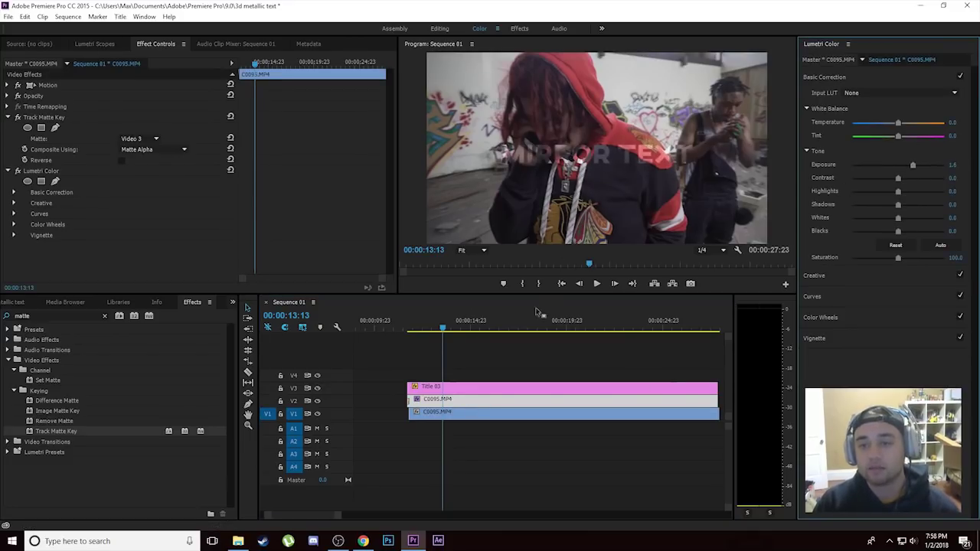
{"action": "left_click", "coordinate": [597, 284]}
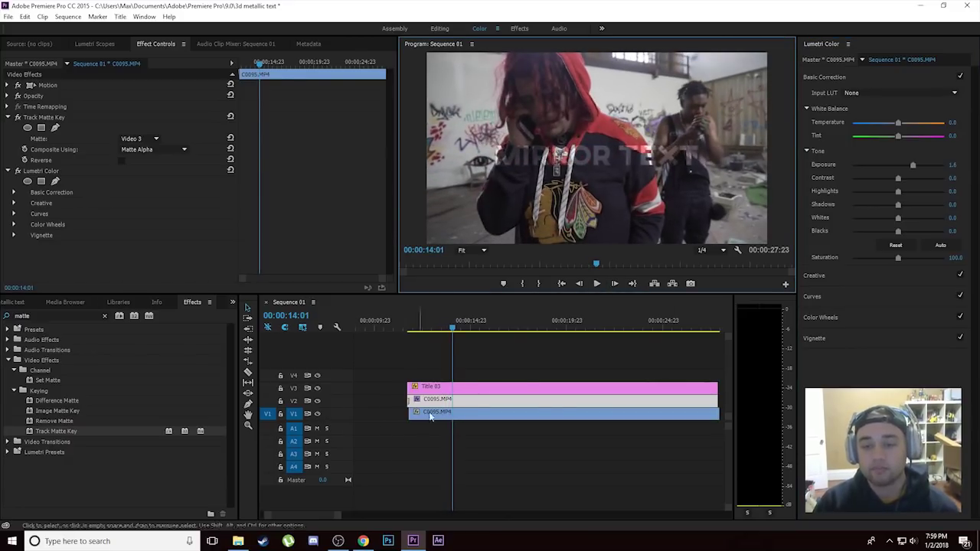
Apply the W-ARAPAHO-33-STD creative look to the V2 clip, hiding V1 meanwhile and showing it again to compare
{"action": "left_click", "coordinate": [824, 77]}
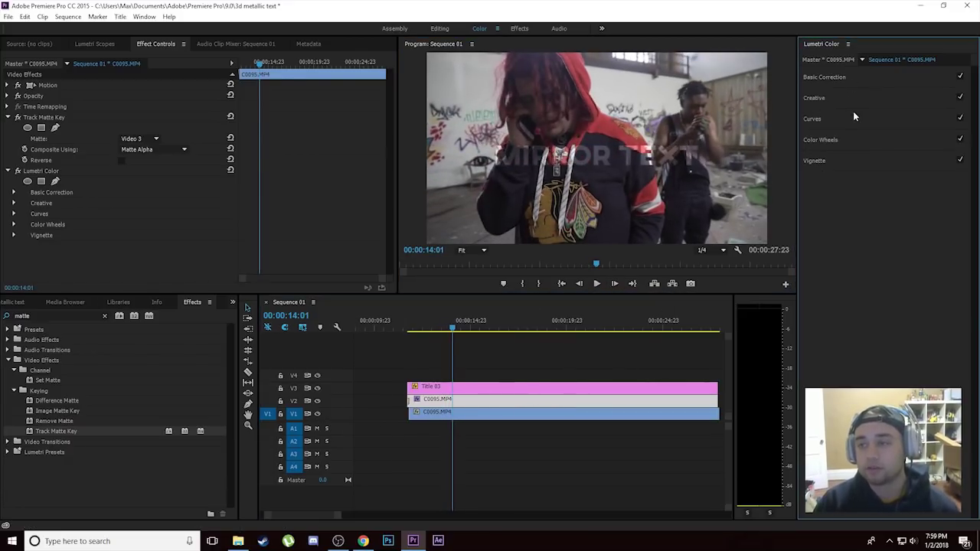
{"action": "left_click", "coordinate": [842, 100]}
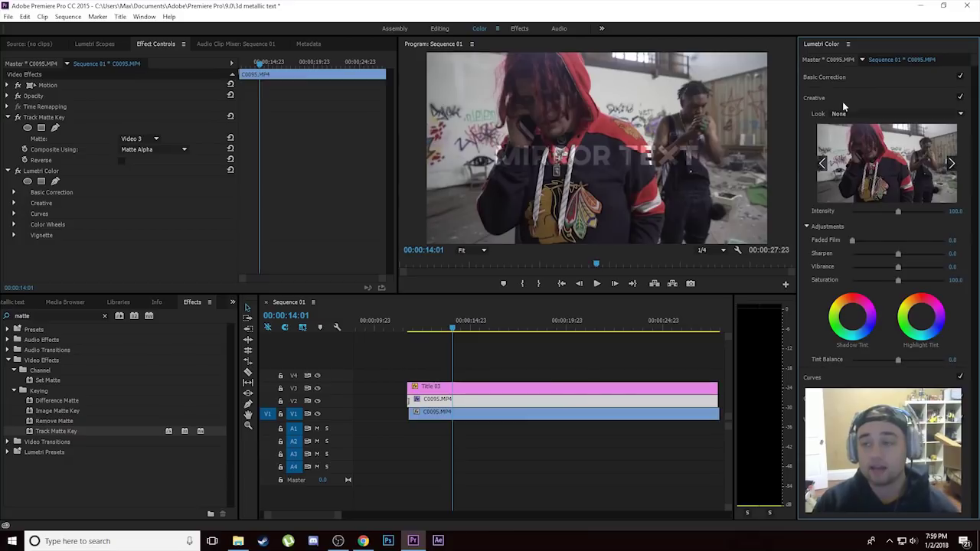
{"action": "left_click", "coordinate": [317, 414]}
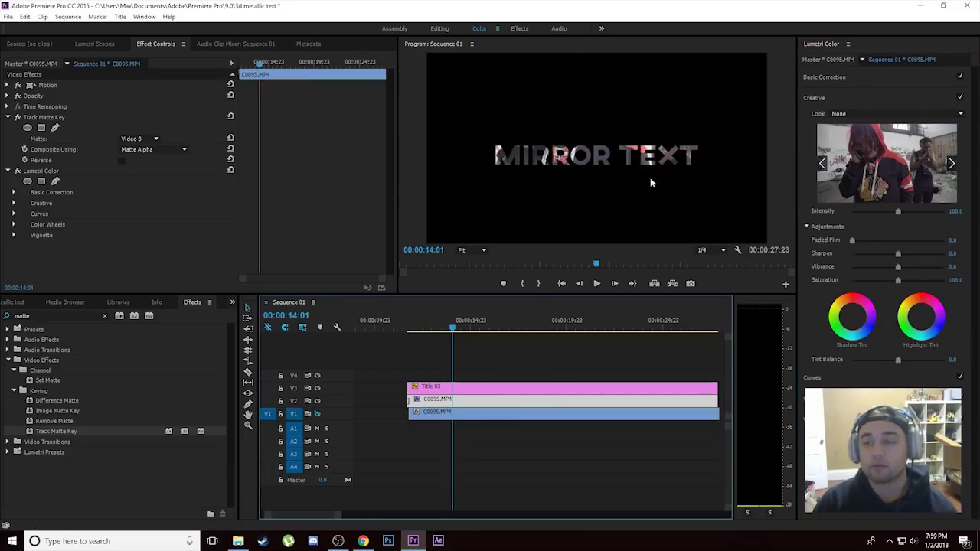
{"action": "left_click", "coordinate": [888, 113]}
{"action": "left_click", "coordinate": [658, 98]}
{"action": "scroll", "coordinate": [176, 145], "scroll_direction": "down", "scroll_amount": 10}
{"action": "left_click", "coordinate": [142, 248]}
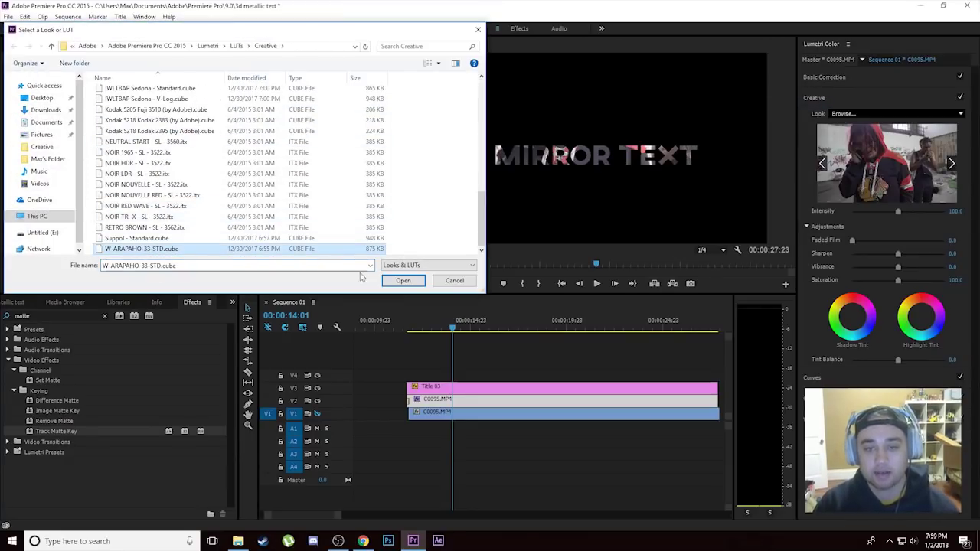
{"action": "left_click", "coordinate": [400, 280]}
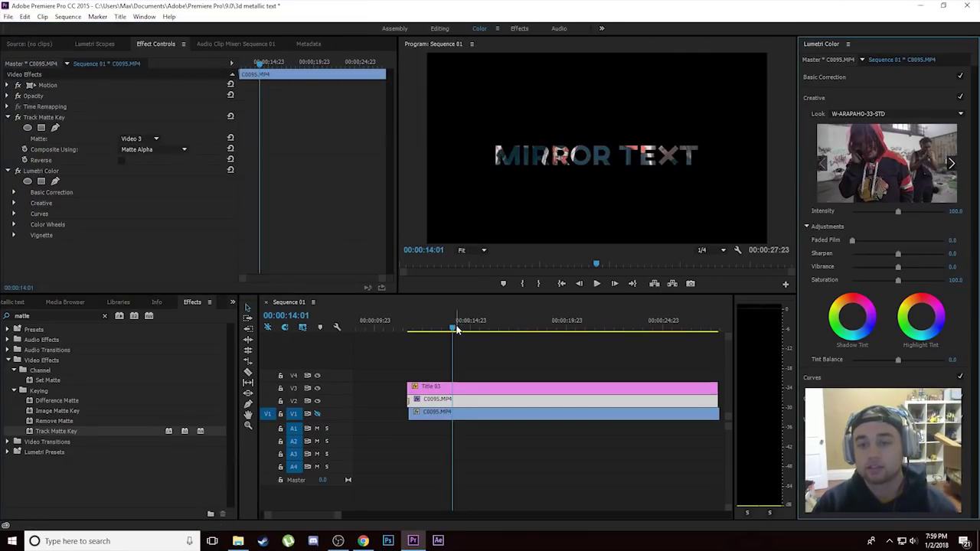
{"action": "left_click", "coordinate": [318, 414]}
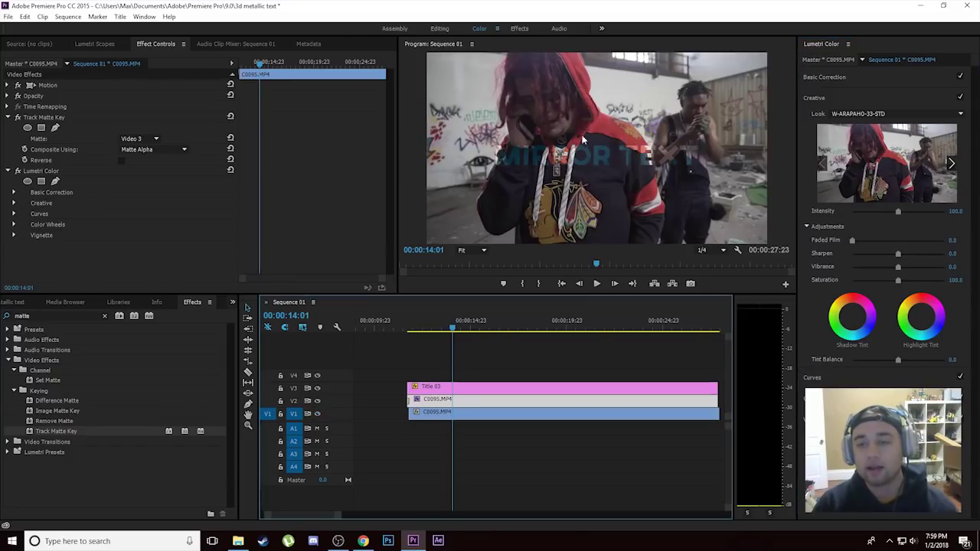
{"action": "mouse_move", "coordinate": [463, 325]}
{"action": "left_mouse_down"}
{"action": "mouse_move", "coordinate": [544, 330]}
{"action": "mouse_move", "coordinate": [453, 331]}
{"action": "left_mouse_up"}
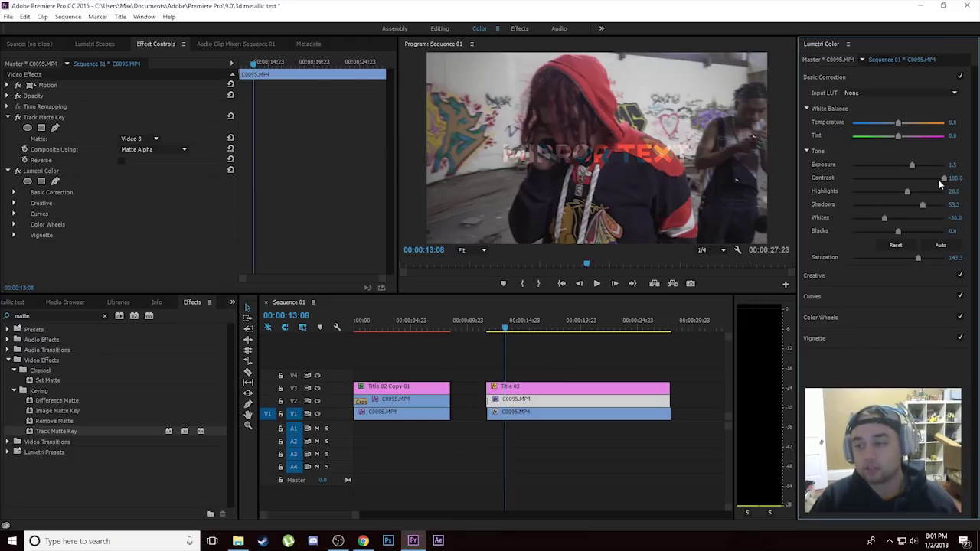
Play the graded text briefly and toggle V1's visibility off and on to compare it with and without the background
{"action": "key", "text": "space"}
{"action": "key", "text": "space"}
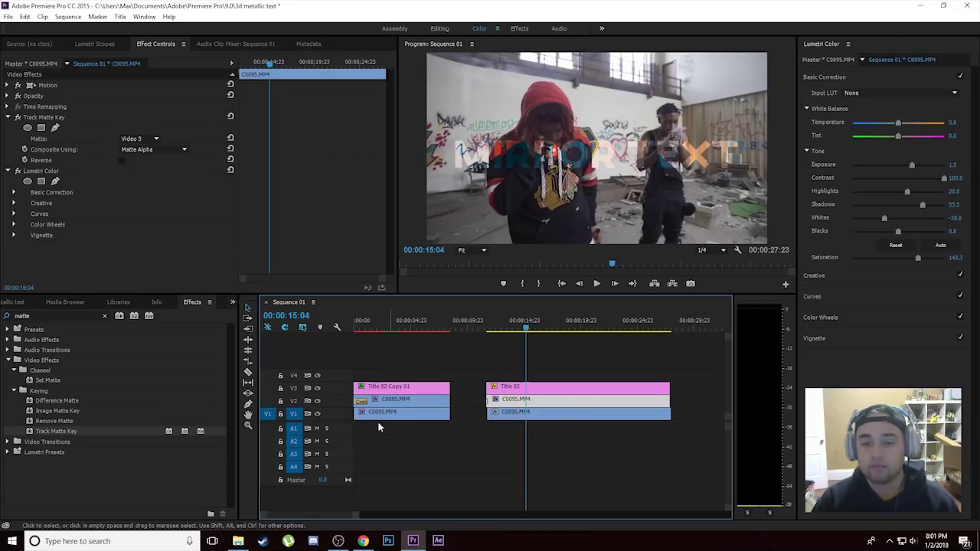
{"action": "left_click", "coordinate": [318, 415]}
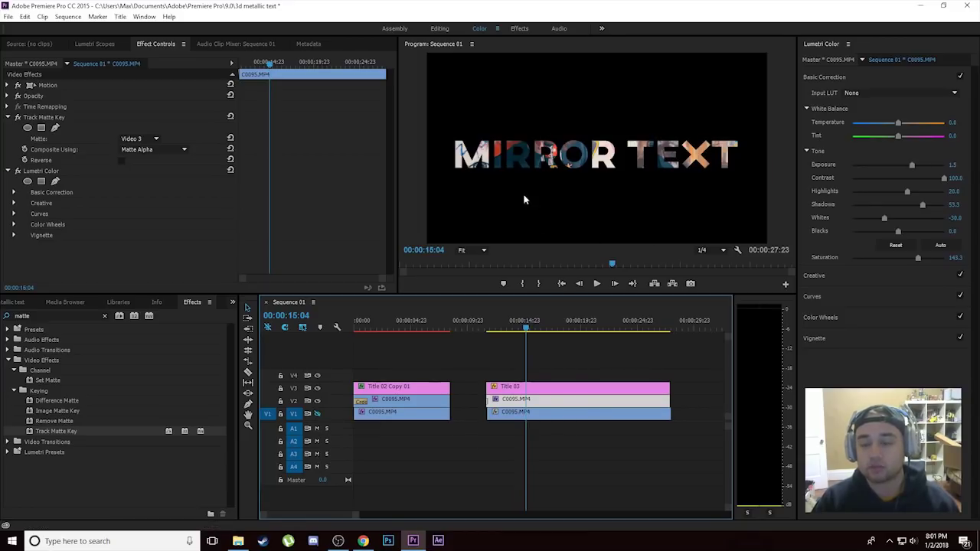
{"action": "left_click", "coordinate": [319, 414]}
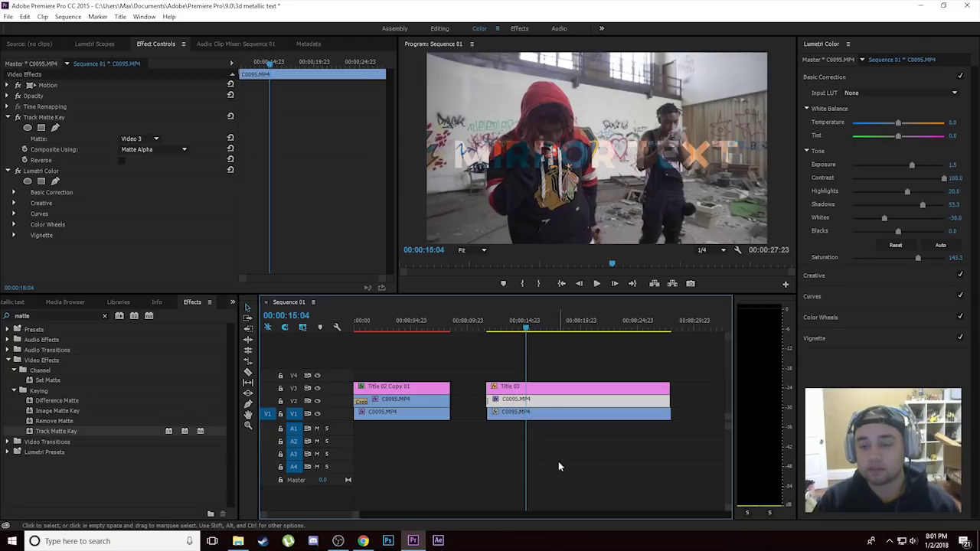
Lower the V1 C0095.MP4 clip's Exposure to -0.1 and play briefly to check the text against the background
{"action": "left_click", "coordinate": [559, 414]}
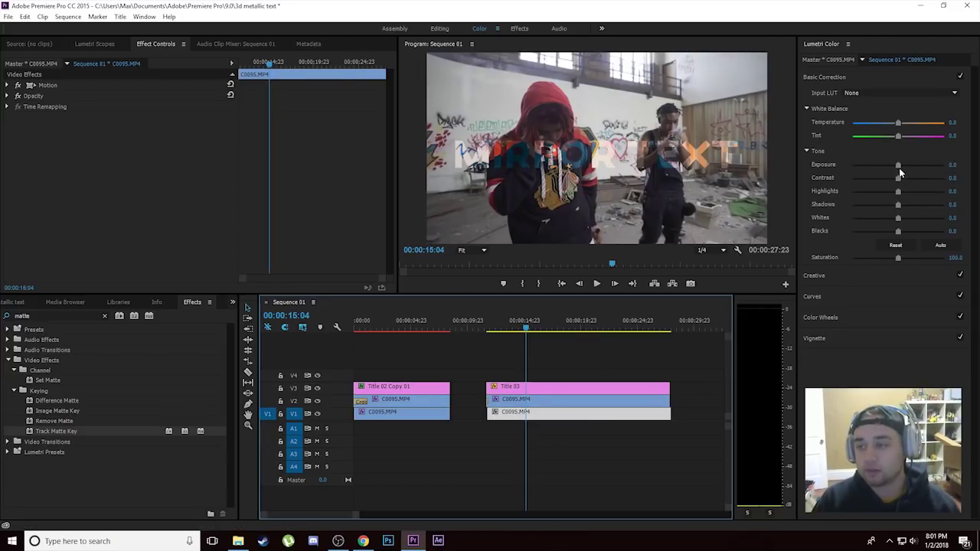
{"action": "mouse_move", "coordinate": [898, 167]}
{"action": "left_mouse_down"}
{"action": "mouse_move", "coordinate": [888, 167]}
{"action": "mouse_move", "coordinate": [896, 166]}
{"action": "left_mouse_up"}
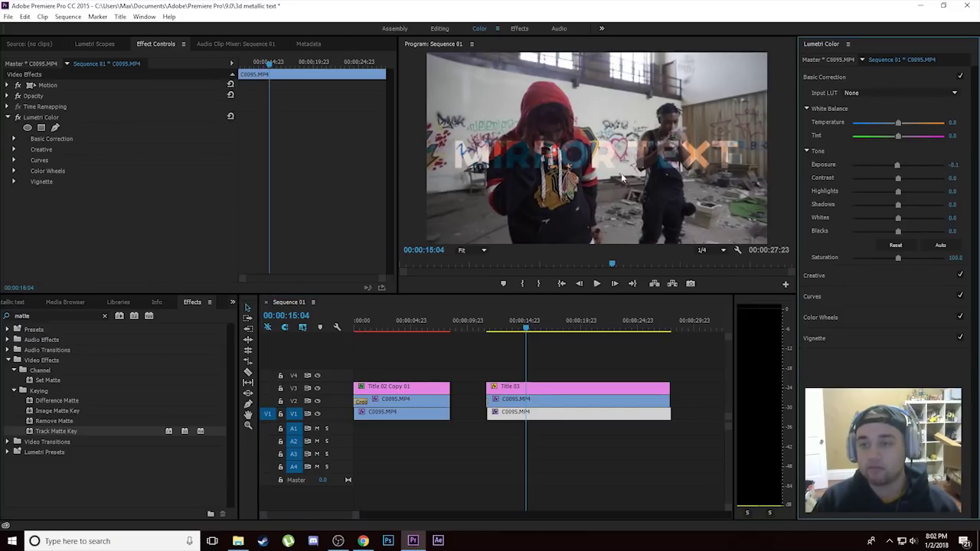
{"action": "left_click", "coordinate": [596, 283]}
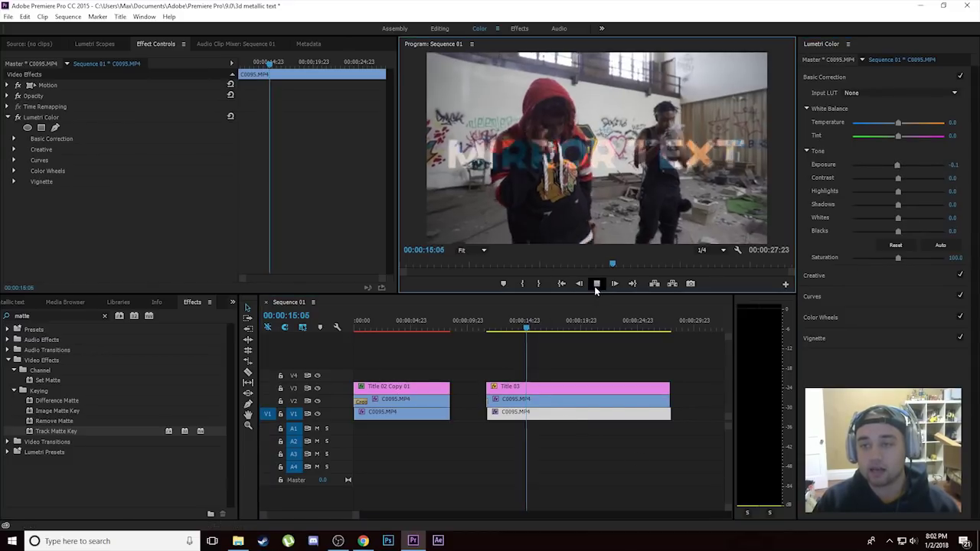
{"action": "left_click", "coordinate": [597, 283]}
{"action": "left_click", "coordinate": [523, 328]}
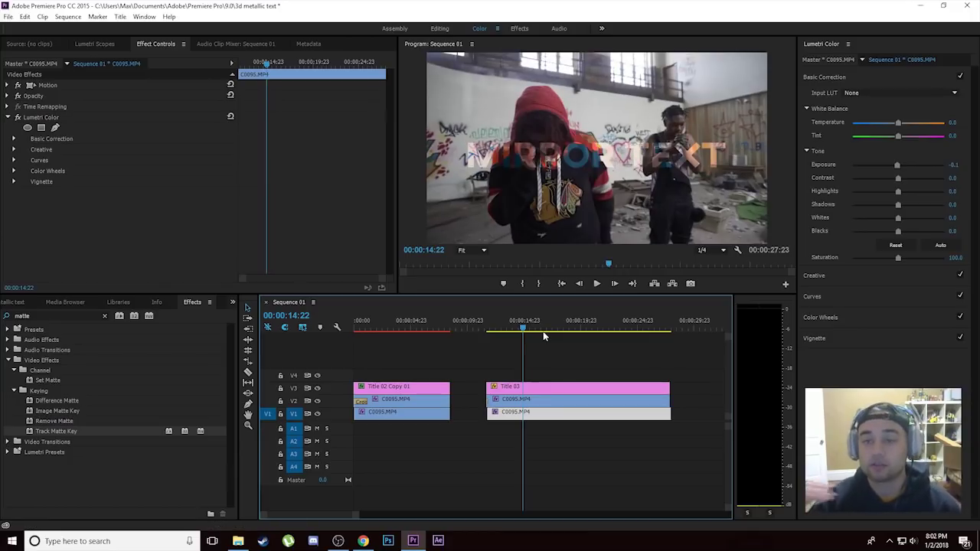
Clear the matte search, move to 00:00:13:11 with the V2 clip selected, and search the effects for "drop"
{"action": "left_click", "coordinate": [545, 399]}
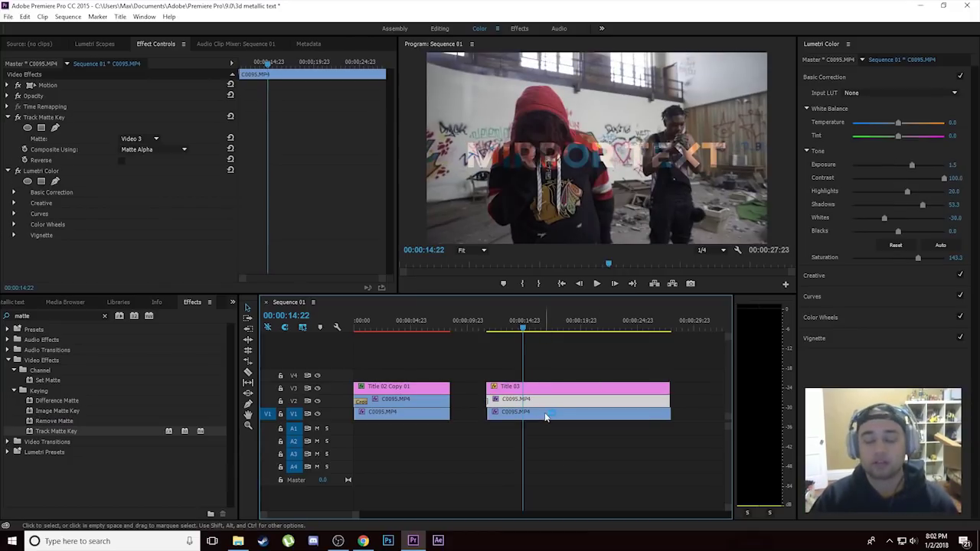
{"action": "left_click", "coordinate": [106, 316]}
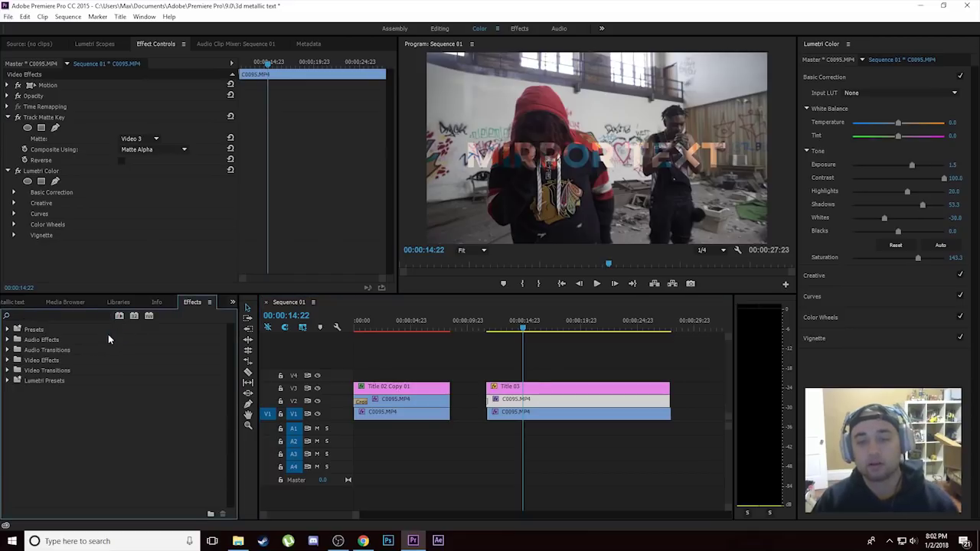
{"action": "left_click", "coordinate": [74, 315]}
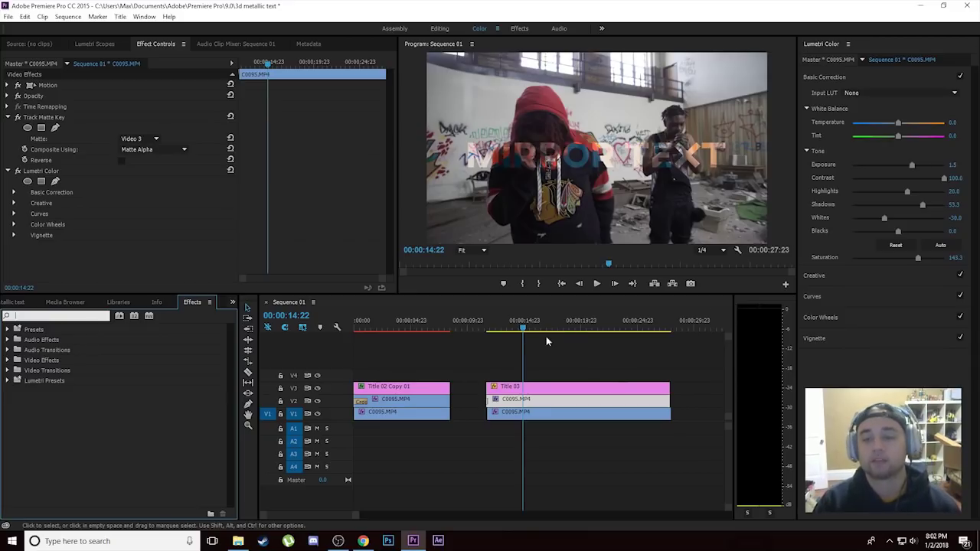
{"action": "left_click", "coordinate": [502, 342]}
{"action": "left_click_drag", "start_coordinate": [502, 342], "coordinate": [498, 354]}
{"action": "left_click", "coordinate": [53, 315]}
{"action": "type", "text": "drop"}
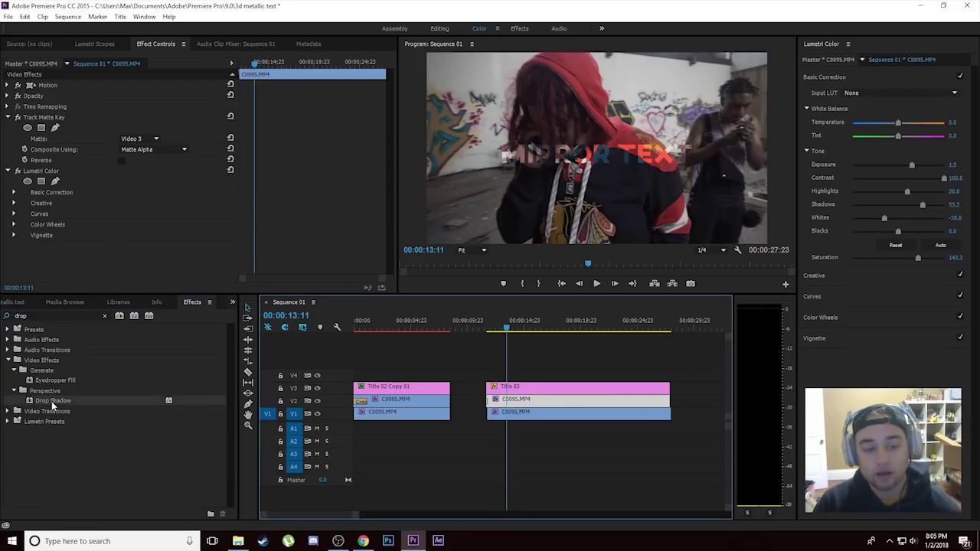
Apply Drop Shadow to the V2 C0095.MP4 clip and duplicate the effect on the same clip
{"action": "left_click_drag", "start_coordinate": [45, 399], "coordinate": [535, 389]}
{"action": "left_click", "coordinate": [525, 399]}
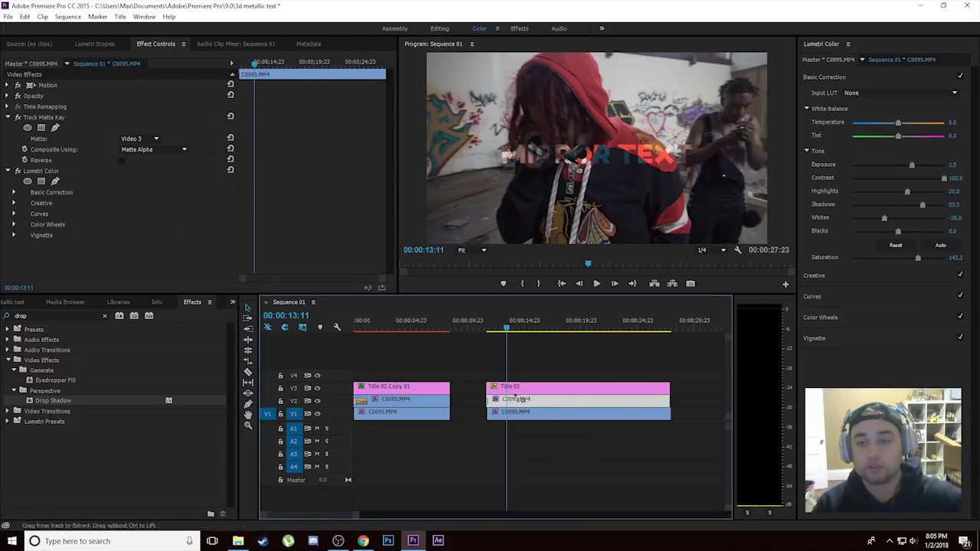
{"action": "left_click_drag", "start_coordinate": [53, 400], "coordinate": [526, 405]}
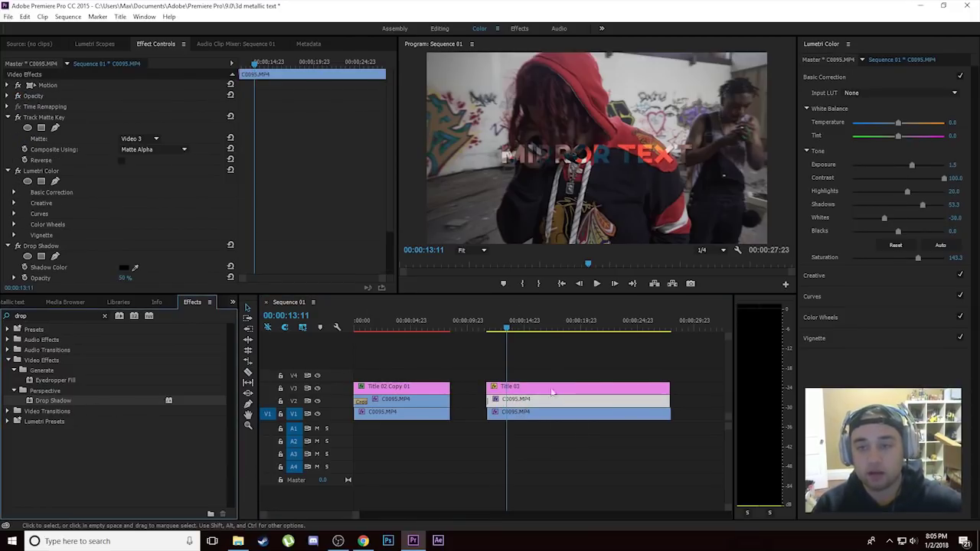
{"action": "scroll", "coordinate": [389, 219], "scroll_direction": "down", "scroll_amount": 3}
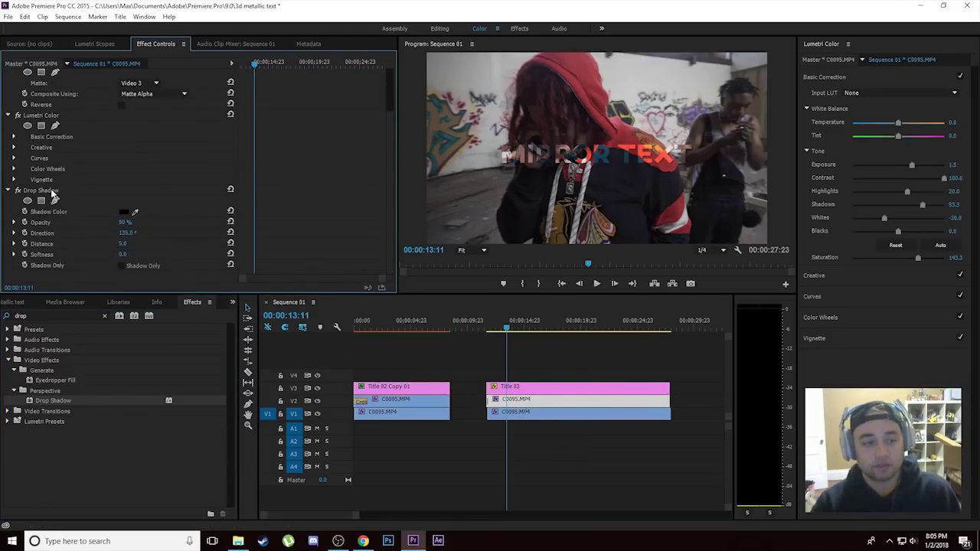
{"action": "key", "text": "ctrl+v"}
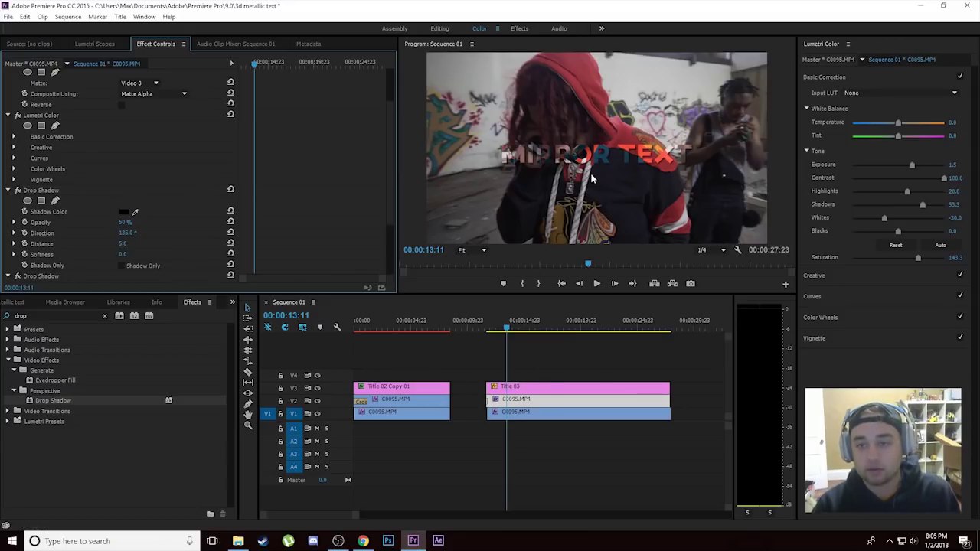
Move to 00:00:15:14 and undo both Drop Shadow effects added to the V2 C0095.MP4 clip
{"action": "mouse_move", "coordinate": [511, 329]}
{"action": "left_mouse_down"}
{"action": "mouse_move", "coordinate": [540, 330]}
{"action": "mouse_move", "coordinate": [529, 329]}
{"action": "left_mouse_up"}
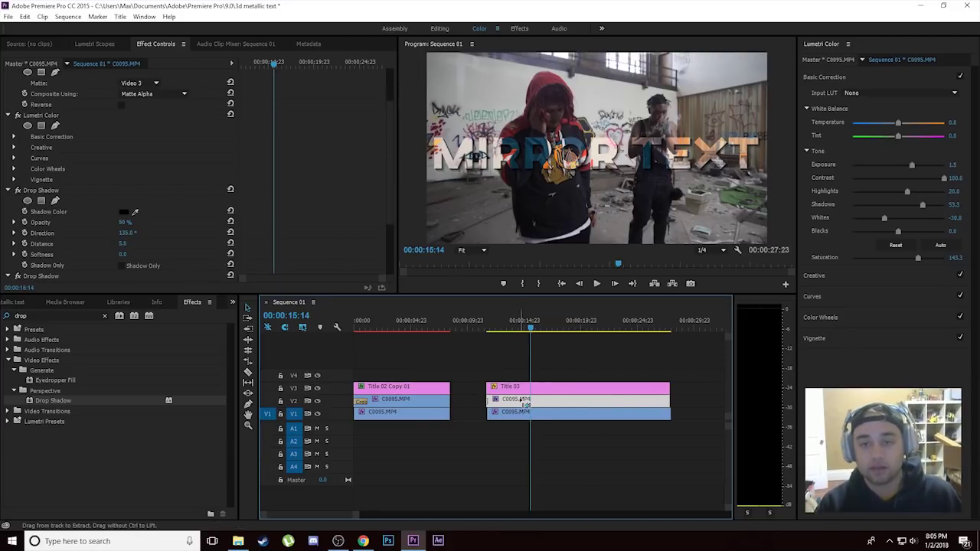
{"action": "key", "text": "ctrl+z"}
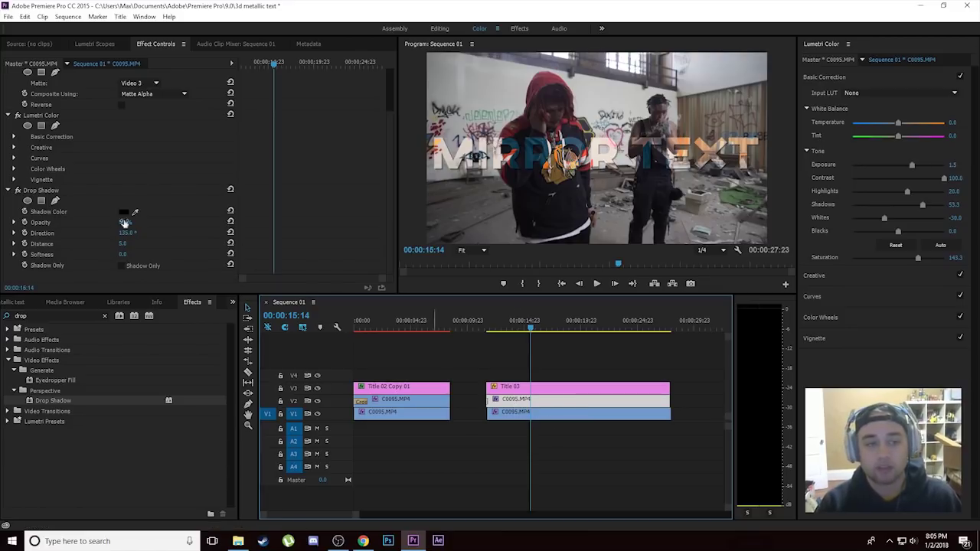
{"action": "key", "text": "ctrl+z"}
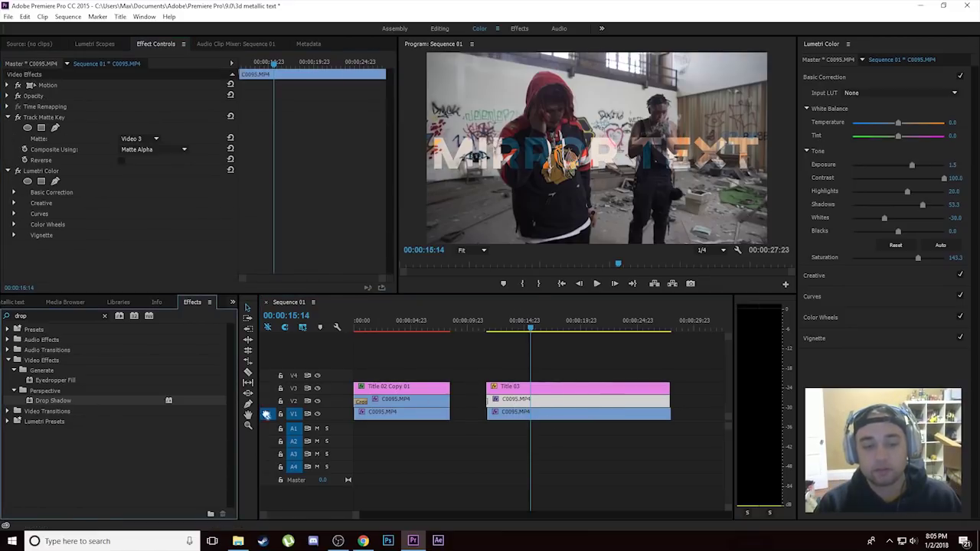
Apply Drop Shadow to the Title 03 clip, then hide track V1 and inspect the text in an enlarged program view
{"action": "left_click", "coordinate": [551, 388]}
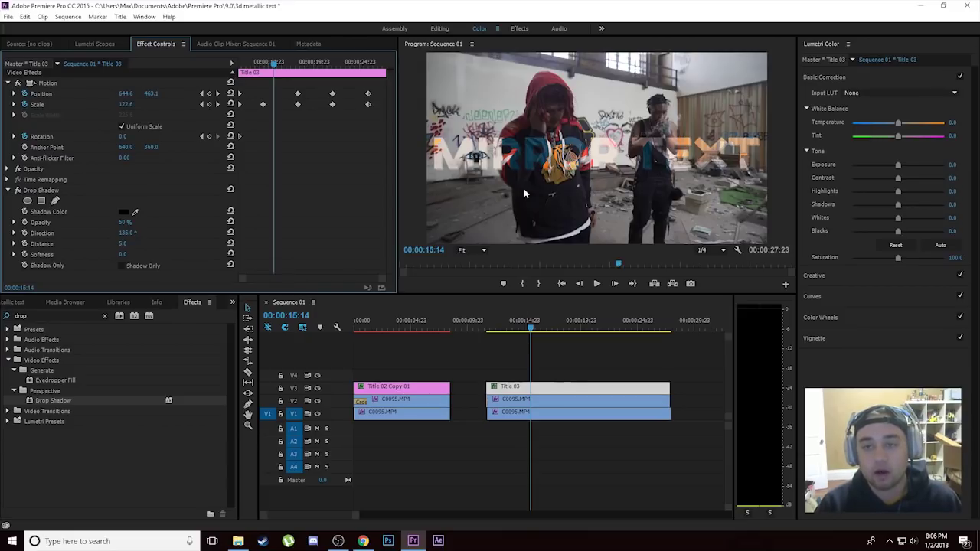
{"action": "left_click", "coordinate": [317, 414]}
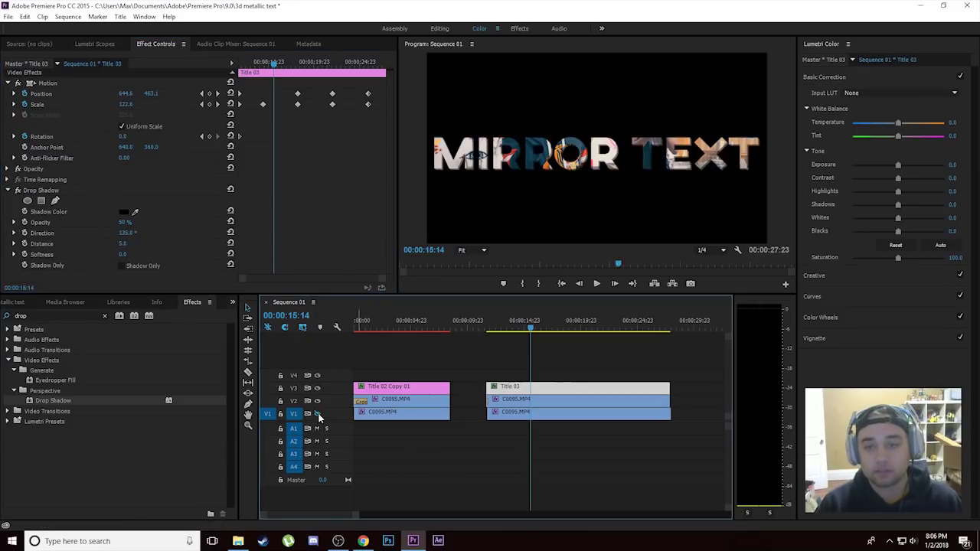
{"action": "key", "text": "grave"}
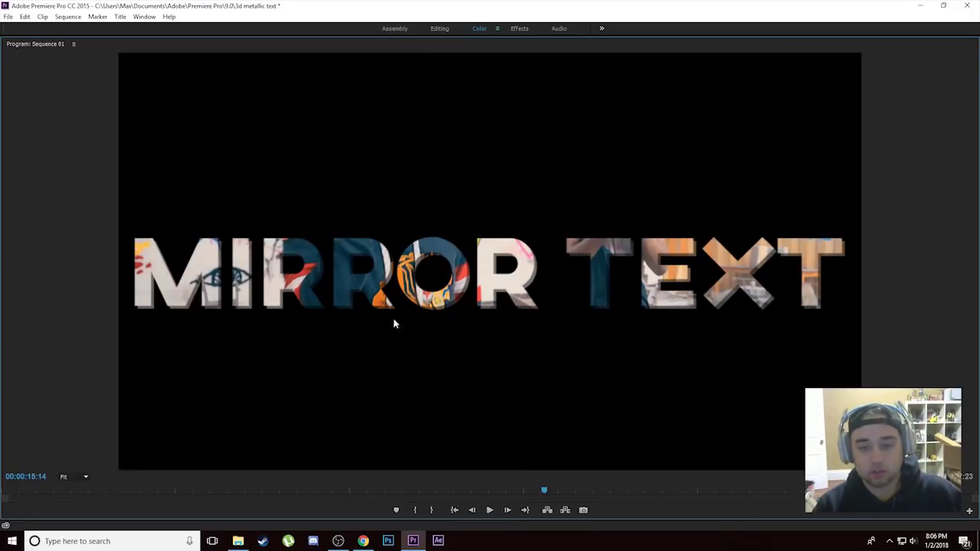
{"action": "key", "text": "grave"}
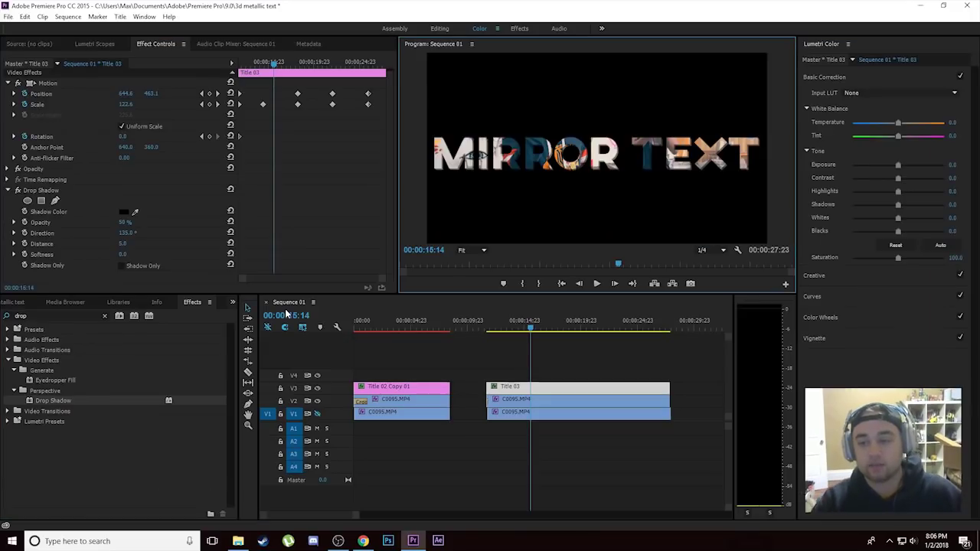
Set the Title 03 Drop Shadow's direction to 1x174.8° and its distance to 2
{"action": "left_click", "coordinate": [14, 233]}
{"action": "mouse_move", "coordinate": [126, 250]}
{"action": "left_mouse_down"}
{"action": "mouse_move", "coordinate": [118, 251]}
{"action": "mouse_move", "coordinate": [131, 257]}
{"action": "left_mouse_up"}
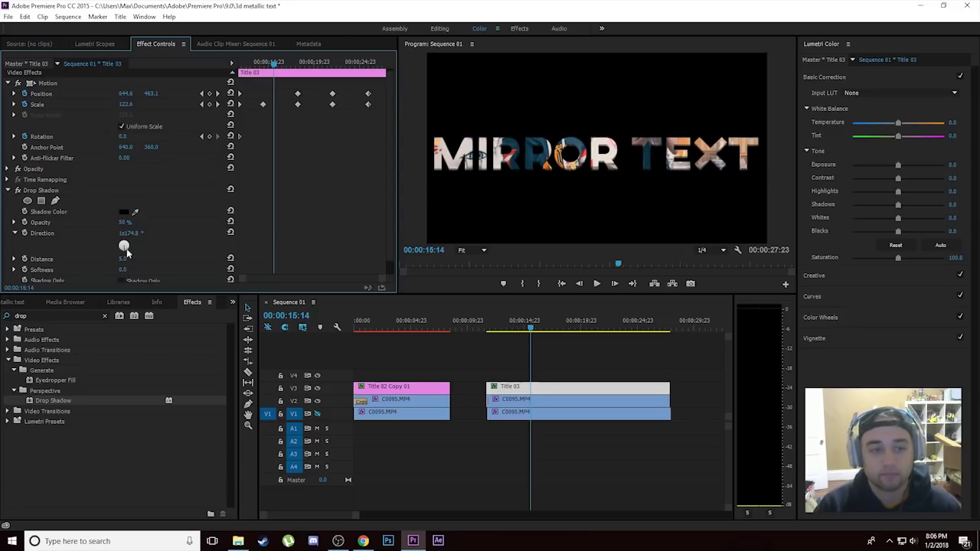
{"action": "scroll", "coordinate": [172, 245], "scroll_direction": "down", "scroll_amount": 1}
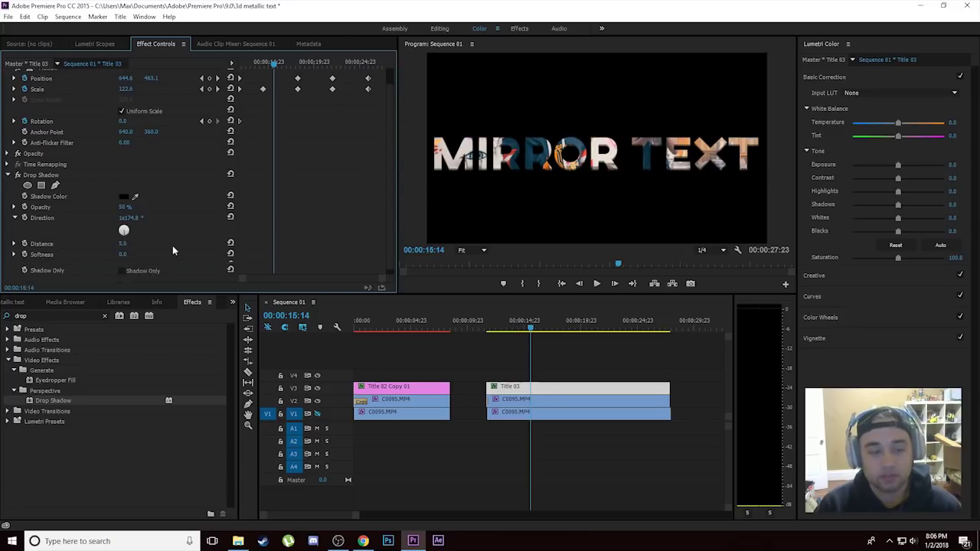
{"action": "left_click", "coordinate": [123, 243]}
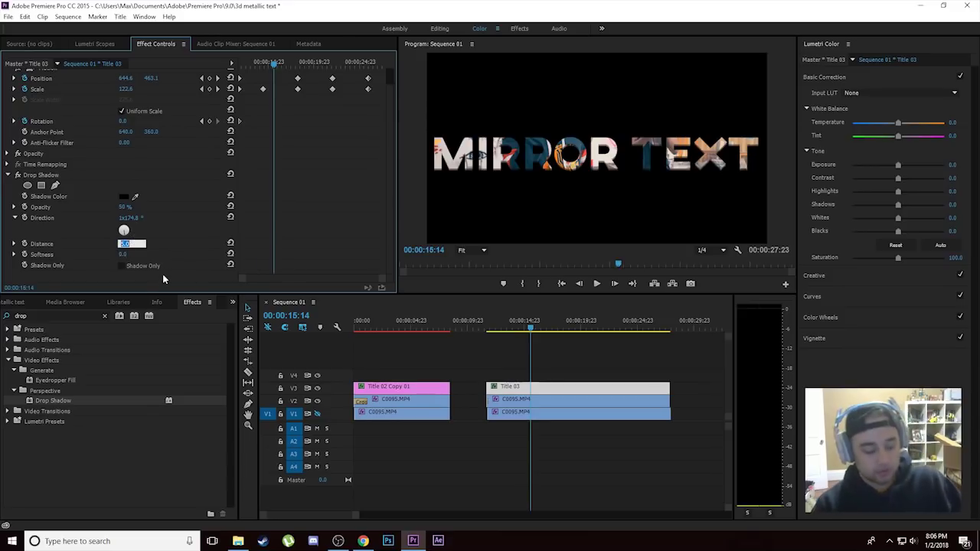
{"action": "type", "text": "2"}
{"action": "key", "text": "Return"}
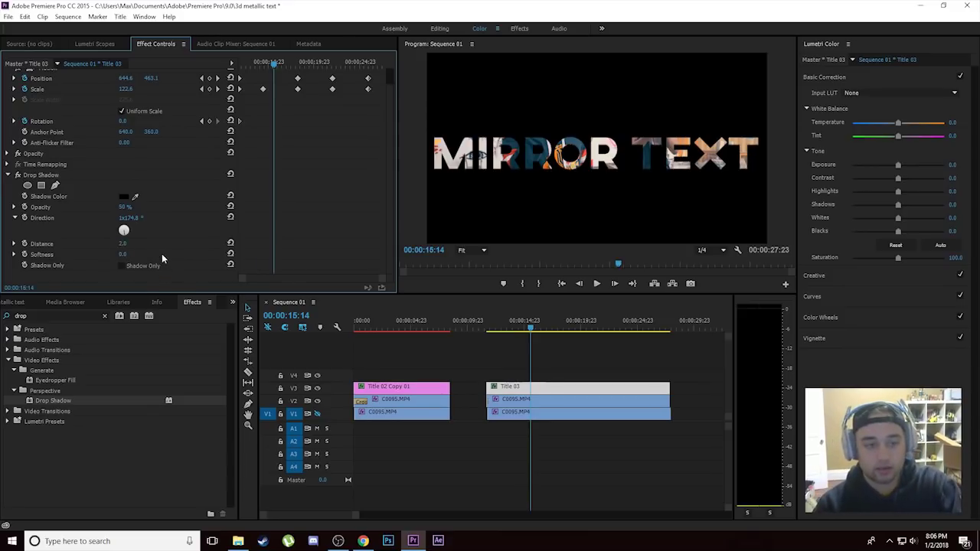
Duplicate the Drop Shadow on Title 03 and set the second shadow's distance to 4
{"action": "left_click", "coordinate": [57, 177]}
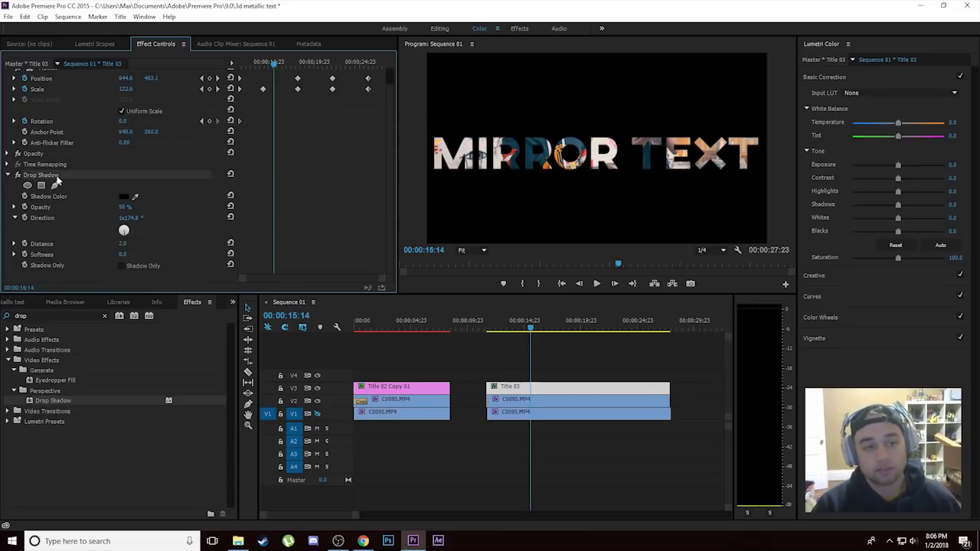
{"action": "key", "text": "ctrl+v"}
{"action": "left_click_drag", "start_coordinate": [388, 189], "coordinate": [381, 267]}
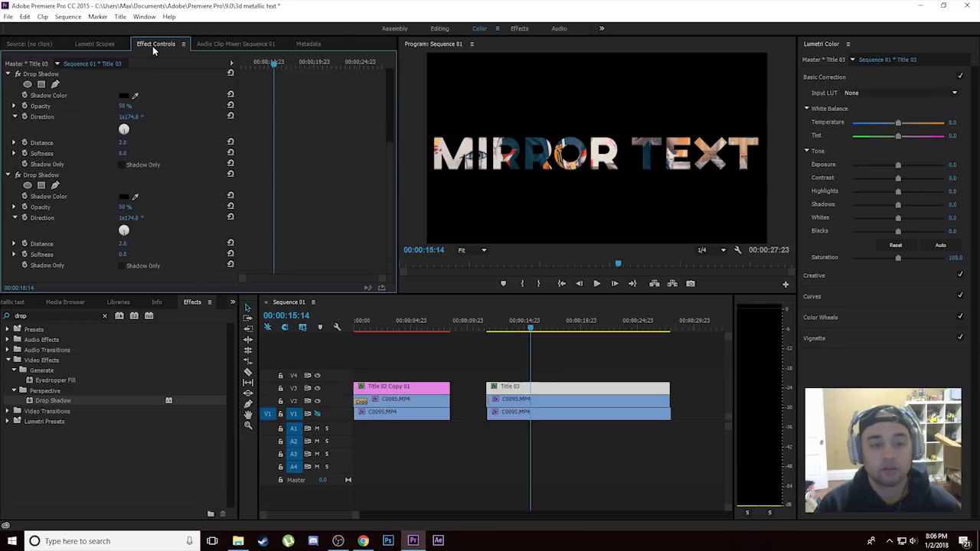
{"action": "left_click", "coordinate": [123, 244]}
{"action": "type", "text": "4"}
{"action": "key", "text": "Return"}
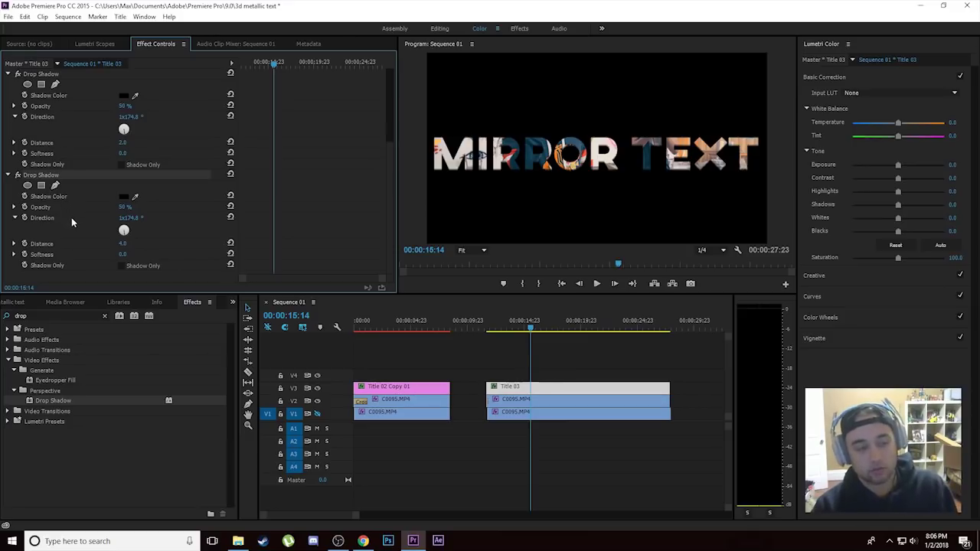
Add a third copy of the Drop Shadow to Title 03 and set its distance to 8
{"action": "key", "text": "ctrl+v"}
{"action": "left_click_drag", "start_coordinate": [389, 186], "coordinate": [397, 239]}
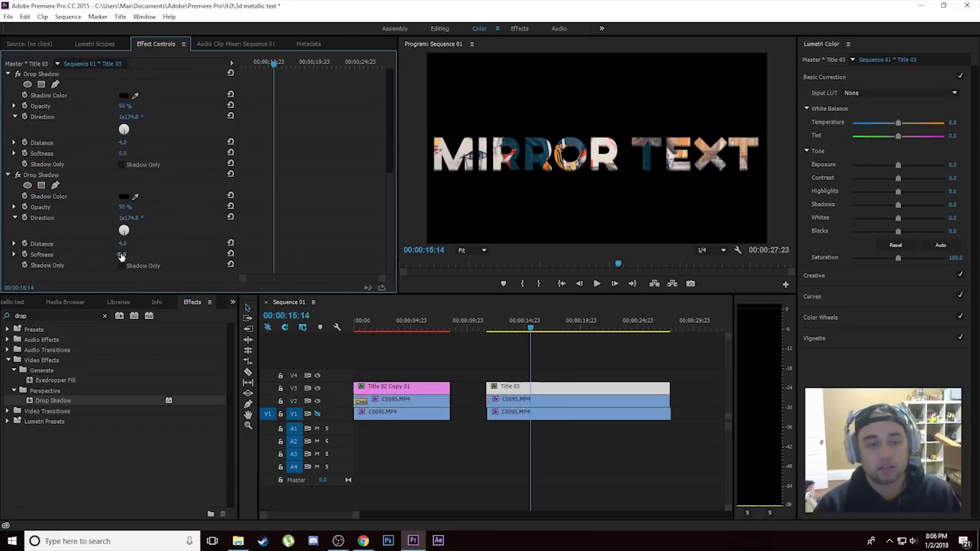
{"action": "left_click", "coordinate": [123, 243]}
{"action": "type", "text": "8"}
{"action": "key", "text": "Return"}
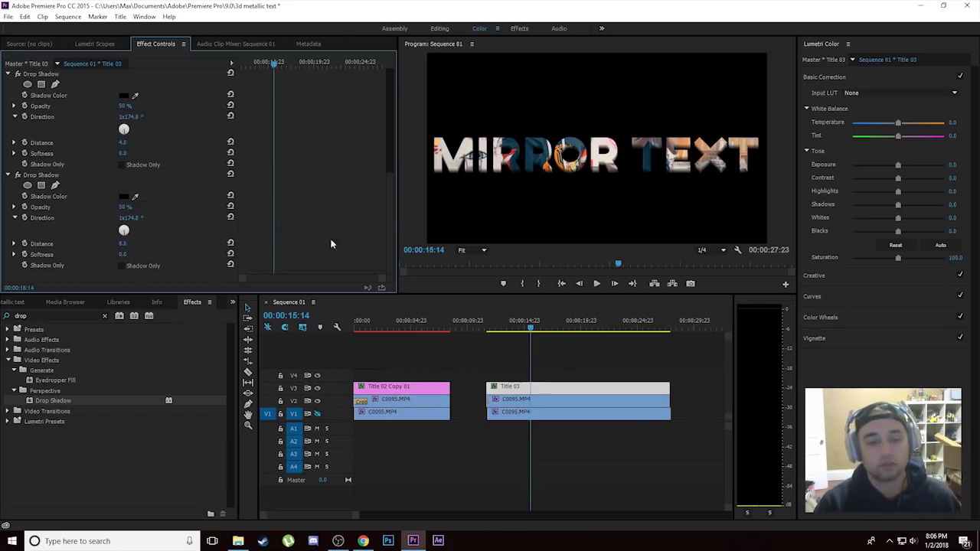
Duplicate the third Drop Shadow on Title 03 and set the fourth shadow's distance to 16
{"action": "left_click", "coordinate": [52, 176]}
{"action": "key", "text": "ctrl+c"}
{"action": "key", "text": "ctrl+v"}
{"action": "left_click", "coordinate": [123, 244]}
{"action": "type", "text": "1"}
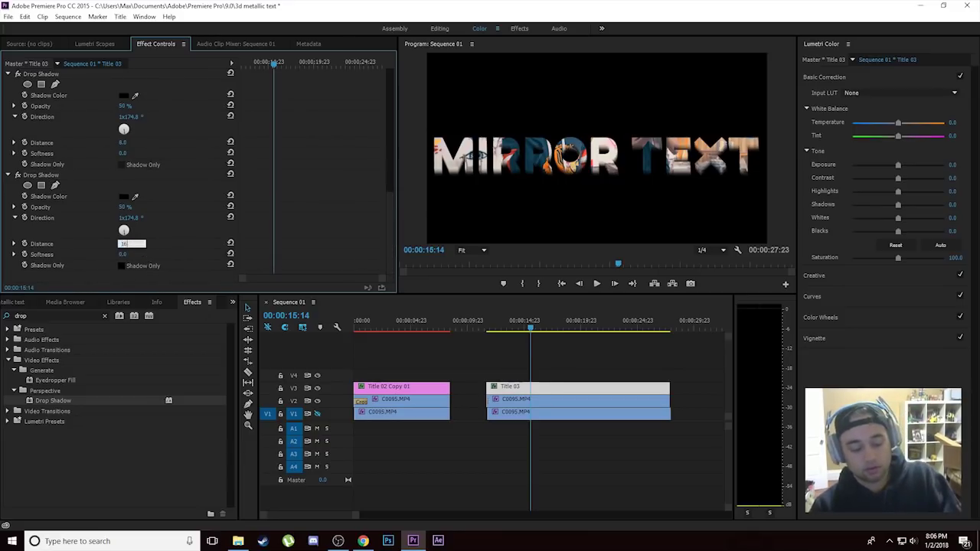
{"action": "type", "text": "6"}
{"action": "key", "text": "Return"}
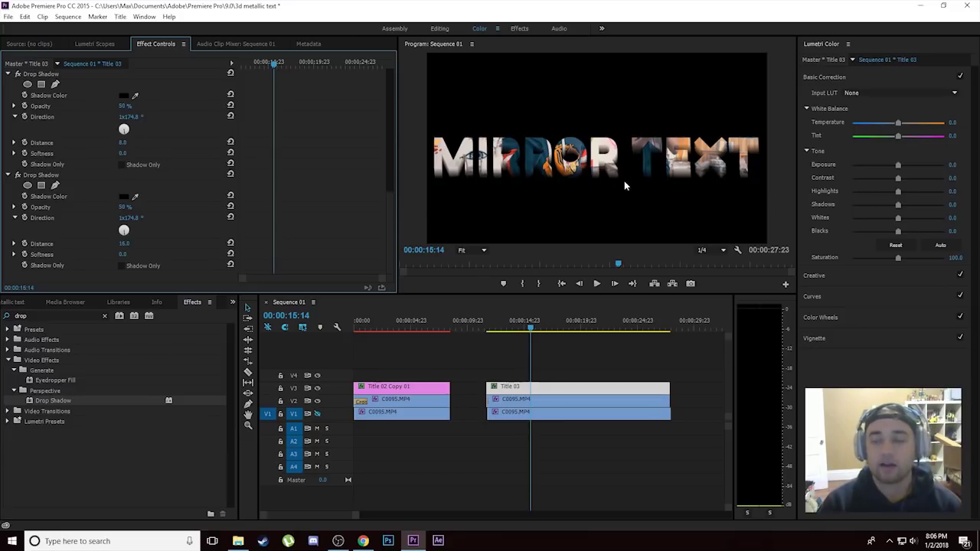
Raise the opacity of Title 03's first three Drop Shadows, with distances 2, 4 and 8, to 100%
{"action": "scroll", "coordinate": [191, 230], "scroll_direction": "up", "scroll_amount": 5}
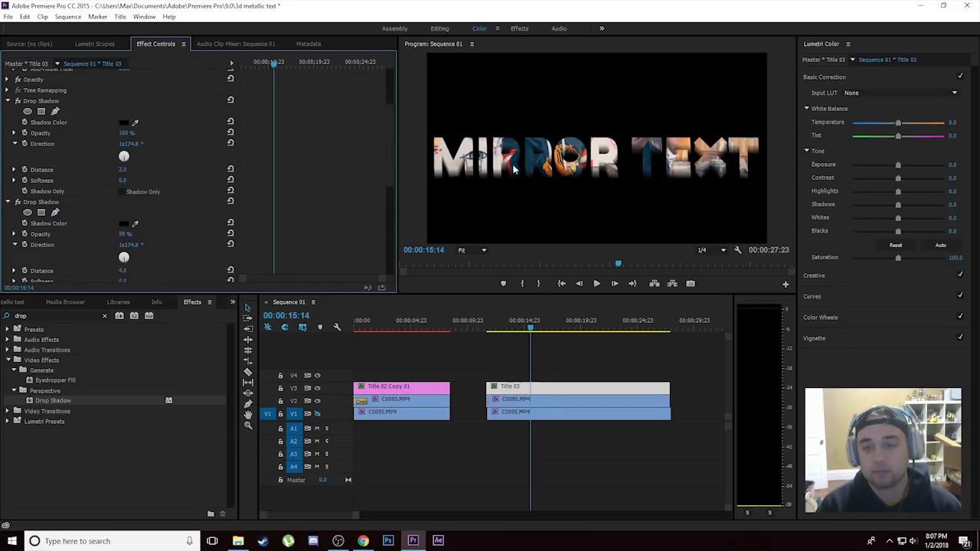
{"action": "left_click_drag", "start_coordinate": [121, 234], "coordinate": [151, 242]}
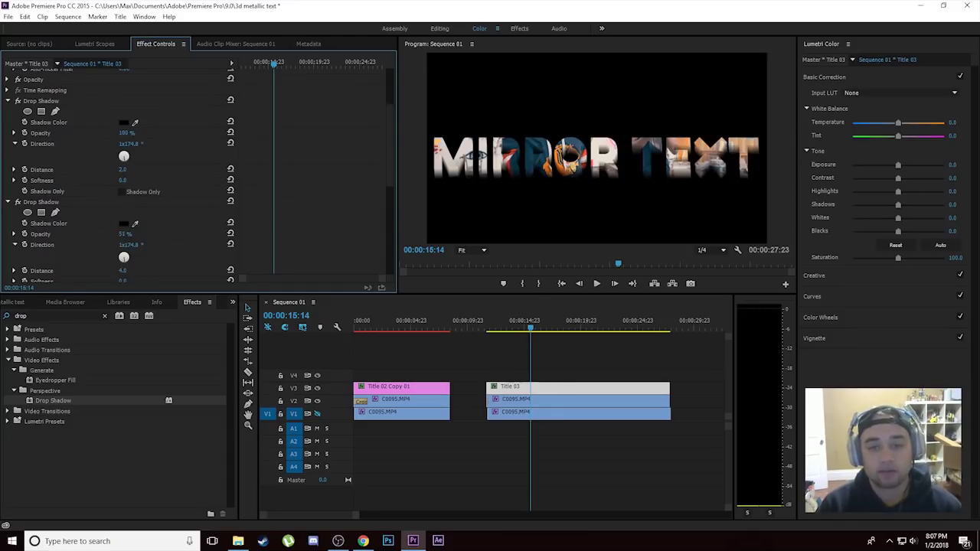
{"action": "scroll", "coordinate": [189, 196], "scroll_direction": "down", "scroll_amount": 3}
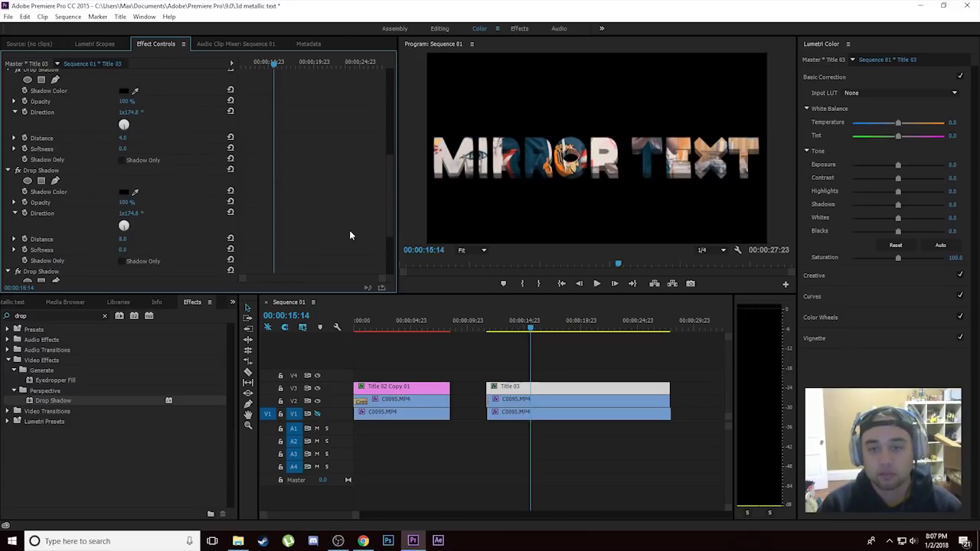
{"action": "scroll", "coordinate": [191, 208], "scroll_direction": "down", "scroll_amount": 2}
{"action": "scroll", "coordinate": [191, 208], "scroll_direction": "down", "scroll_amount": 2}
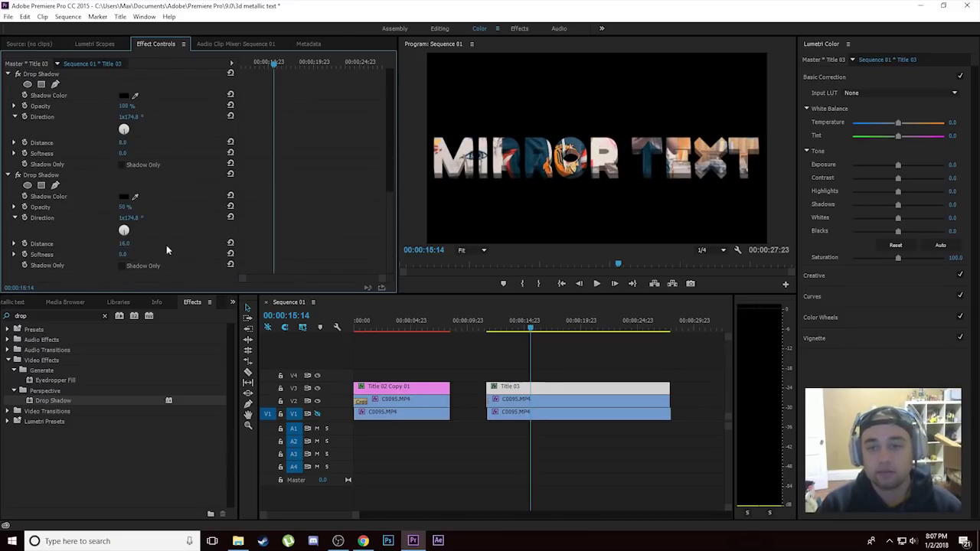
Make track V1 visible again and play the sequence from 00:00:13:15 to check the shadowed text over the background
{"action": "left_click", "coordinate": [536, 412]}
{"action": "mouse_move", "coordinate": [535, 329]}
{"action": "left_mouse_down"}
{"action": "mouse_move", "coordinate": [512, 331]}
{"action": "mouse_move", "coordinate": [543, 330]}
{"action": "mouse_move", "coordinate": [520, 331]}
{"action": "left_mouse_up"}
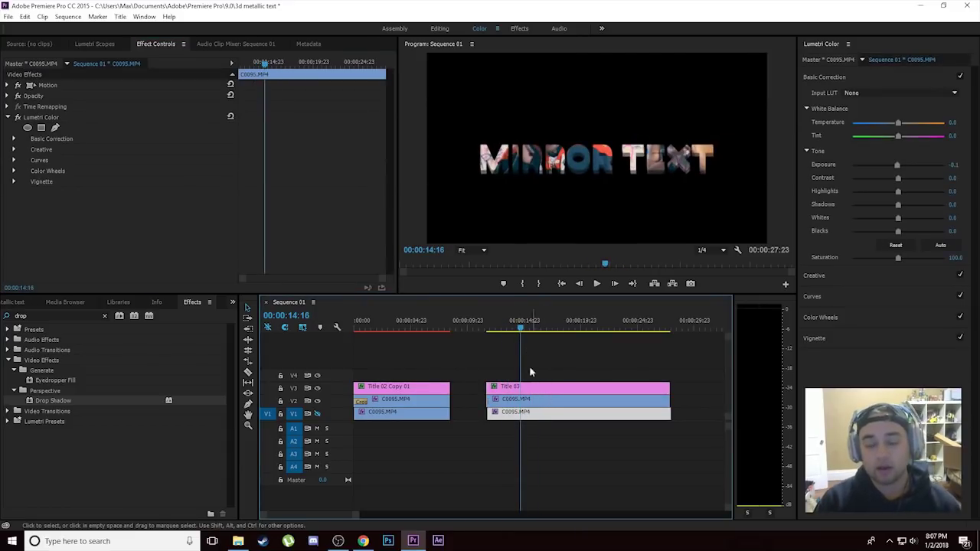
{"action": "left_click", "coordinate": [530, 387]}
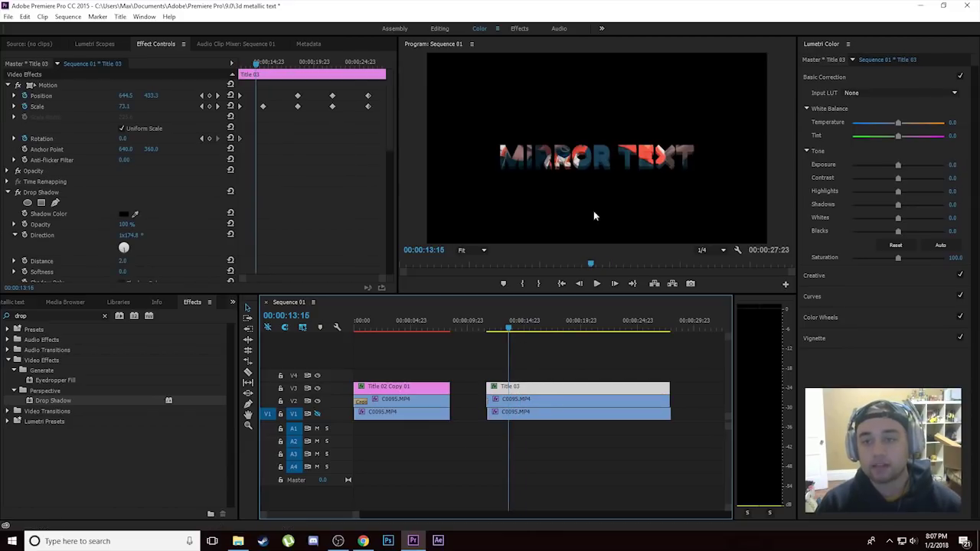
{"action": "left_click", "coordinate": [318, 413]}
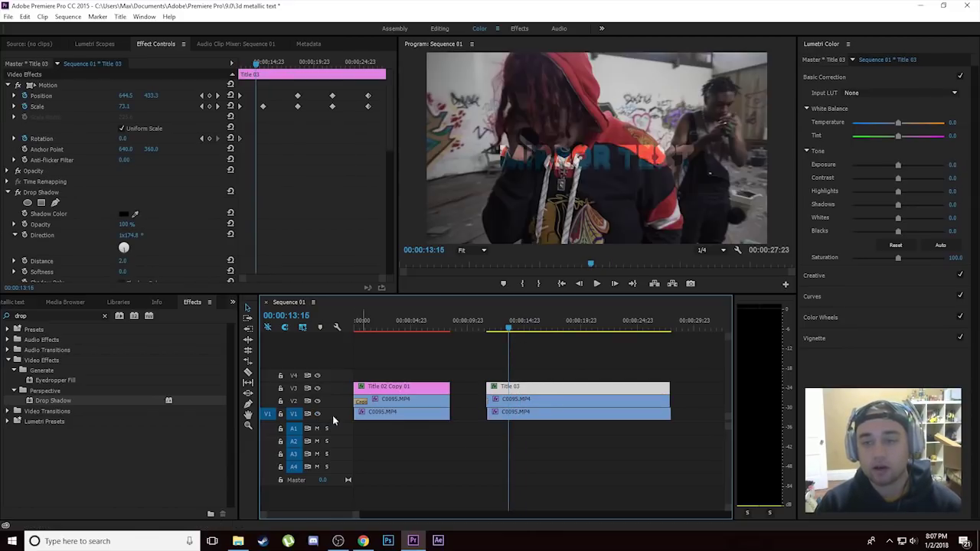
{"action": "left_click", "coordinate": [596, 284]}
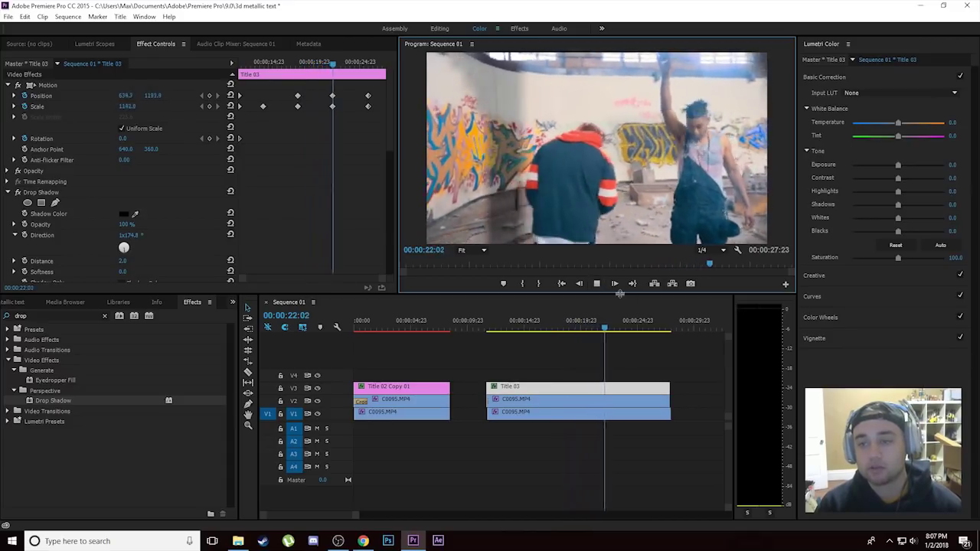
{"action": "left_click", "coordinate": [597, 285]}
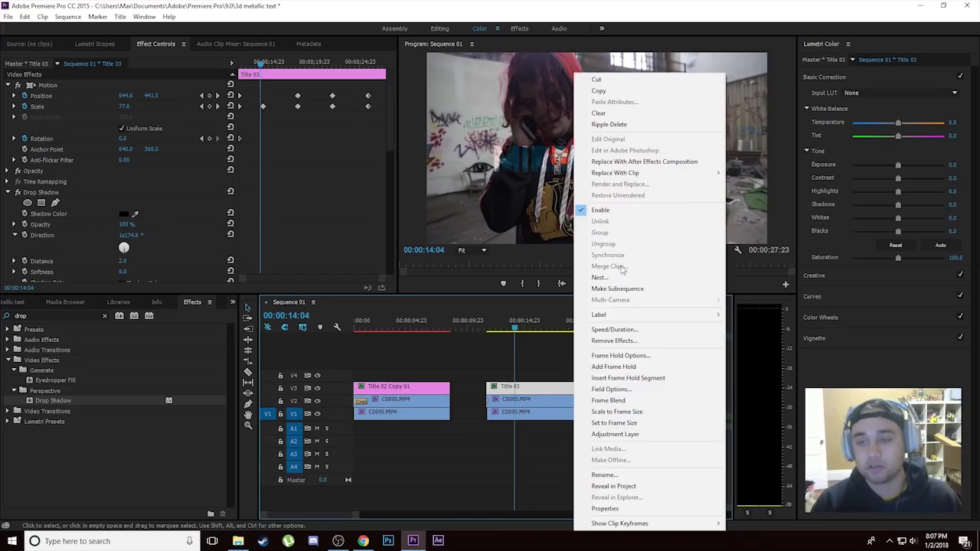
Copy the Title 03 clip's attributes and delete all its Drop Shadow effects
{"action": "left_click", "coordinate": [601, 91]}
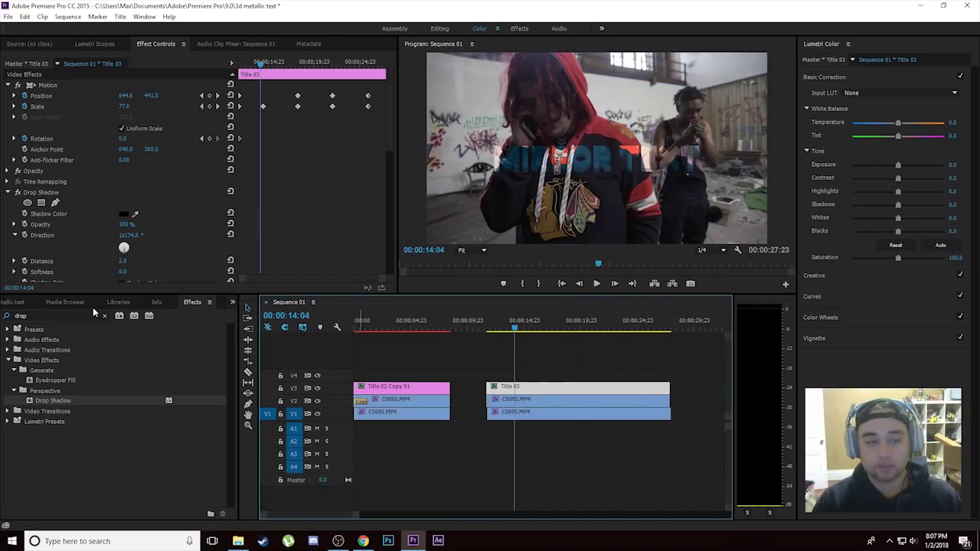
{"action": "left_click", "coordinate": [36, 192]}
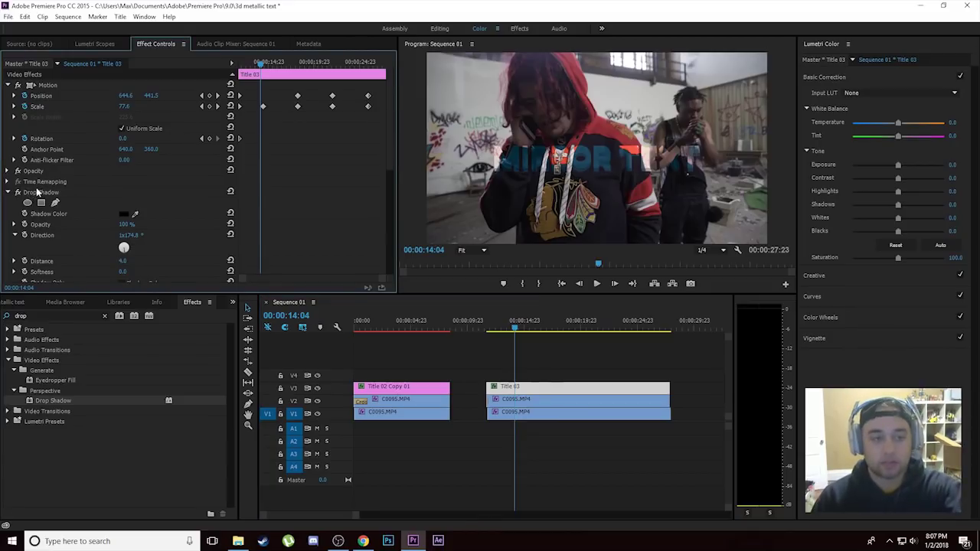
{"action": "key", "text": "Delete"}
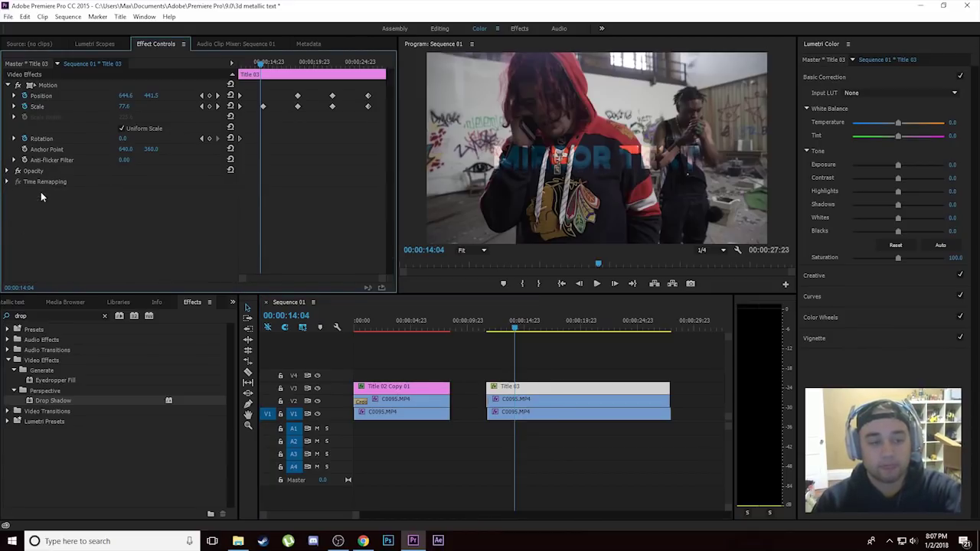
Paste Title 03's copied attributes, including Motion, Opacity and Time Remapping, onto the V2 C0095.MP4 clip and play the result
{"action": "right_click", "coordinate": [543, 400]}
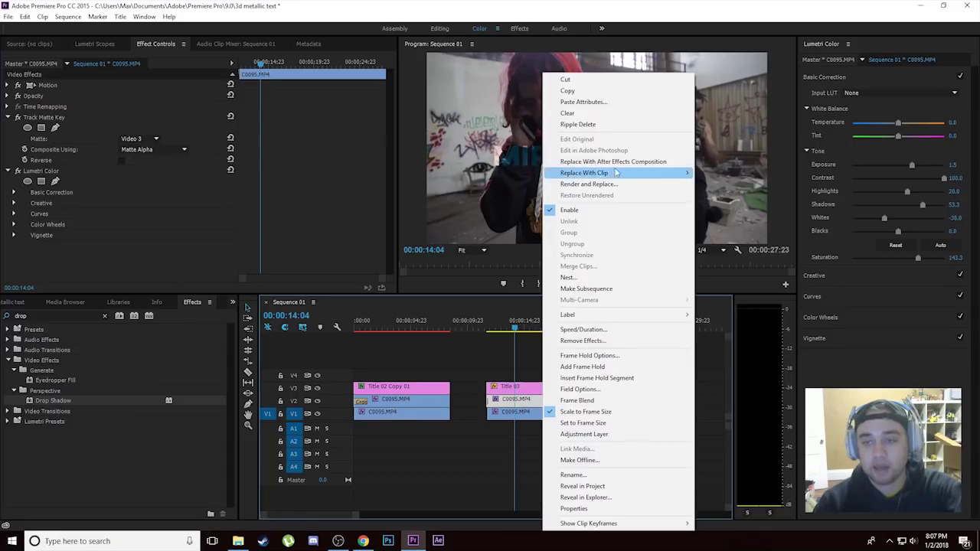
{"action": "left_click", "coordinate": [593, 102]}
{"action": "left_click", "coordinate": [429, 230]}
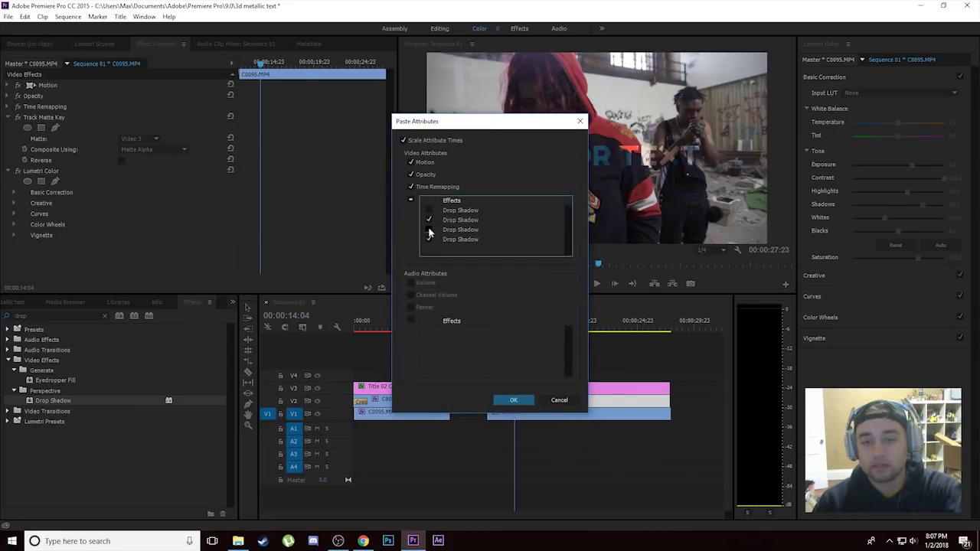
{"action": "left_click", "coordinate": [532, 403]}
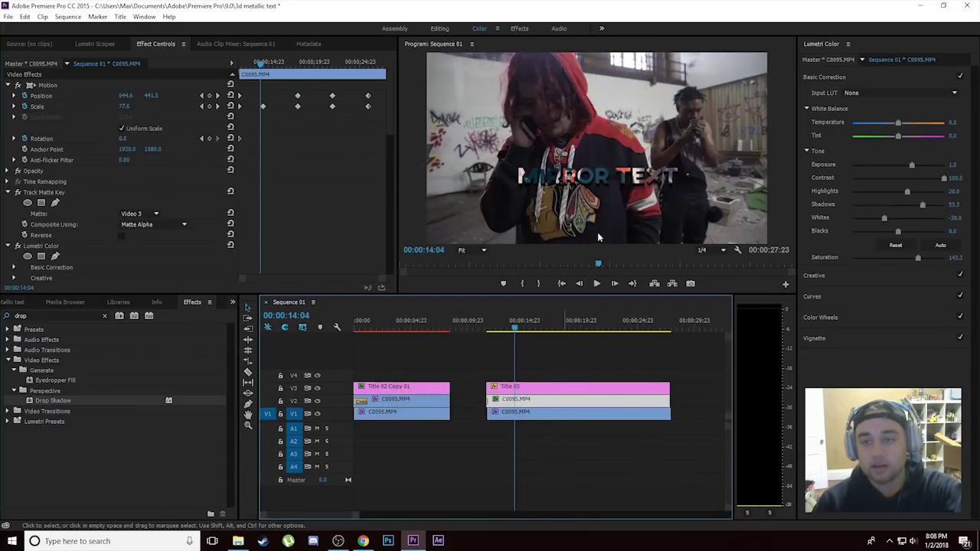
{"action": "left_click", "coordinate": [597, 283]}
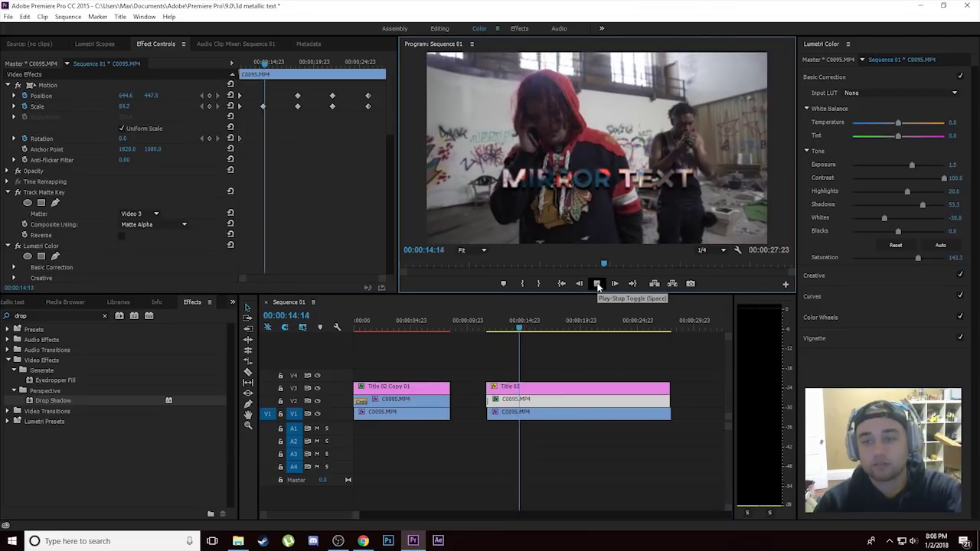